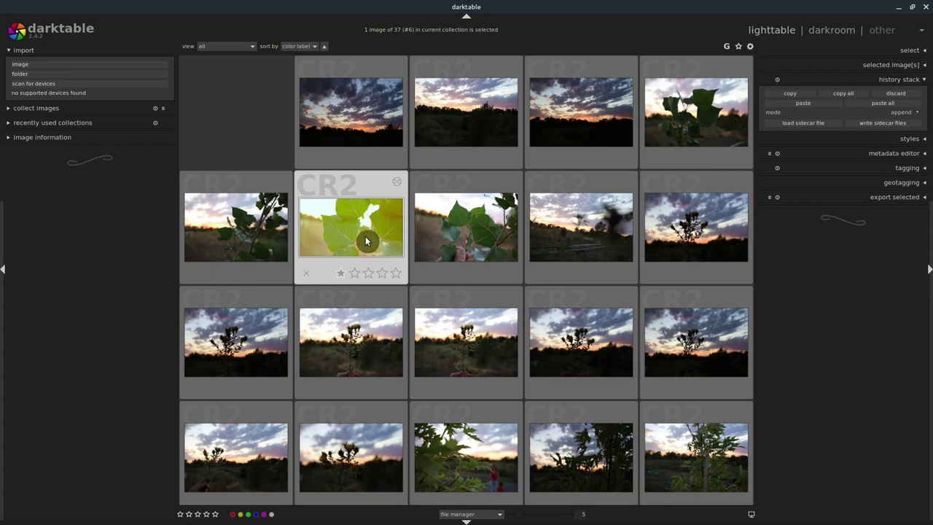
- Open the leaf photo in darkroom, view its neighbour, then return to the lighttable grid
double_click(353, 229)
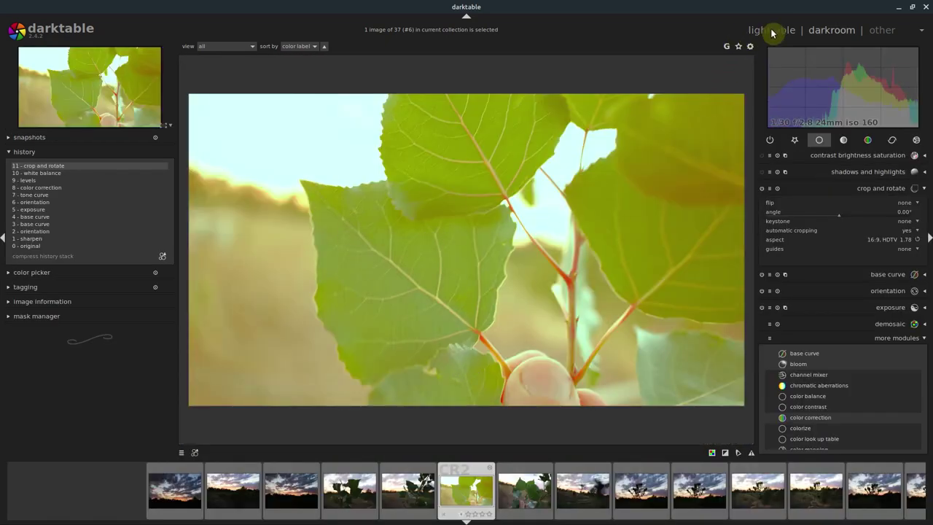
left_click(417, 494)
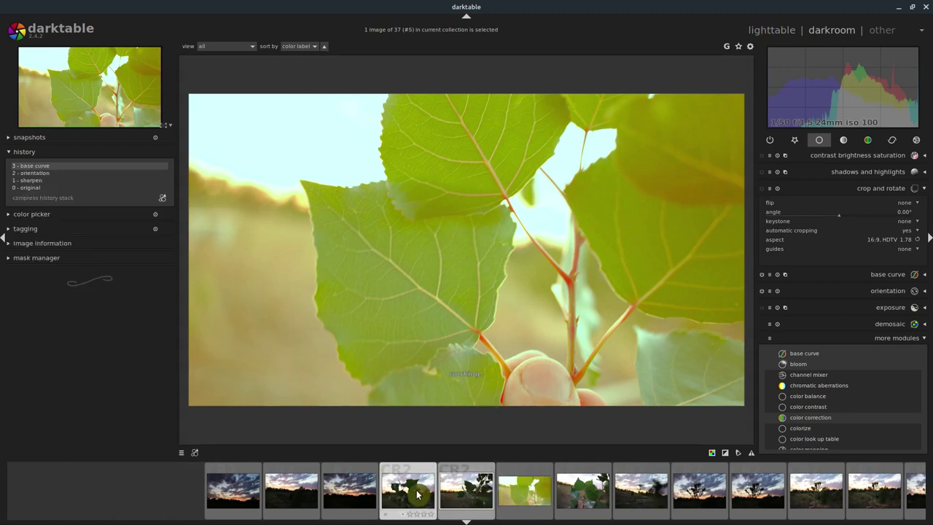
left_click(778, 33)
scroll(314, 211, "up", 1)
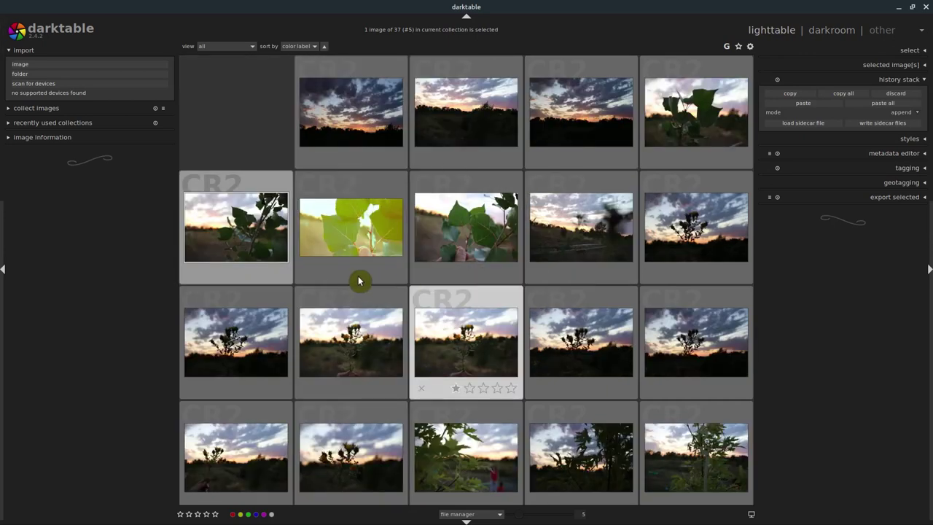
- Select the edited leaf photo and copy its history stack with all nine parts checked
left_click(351, 228)
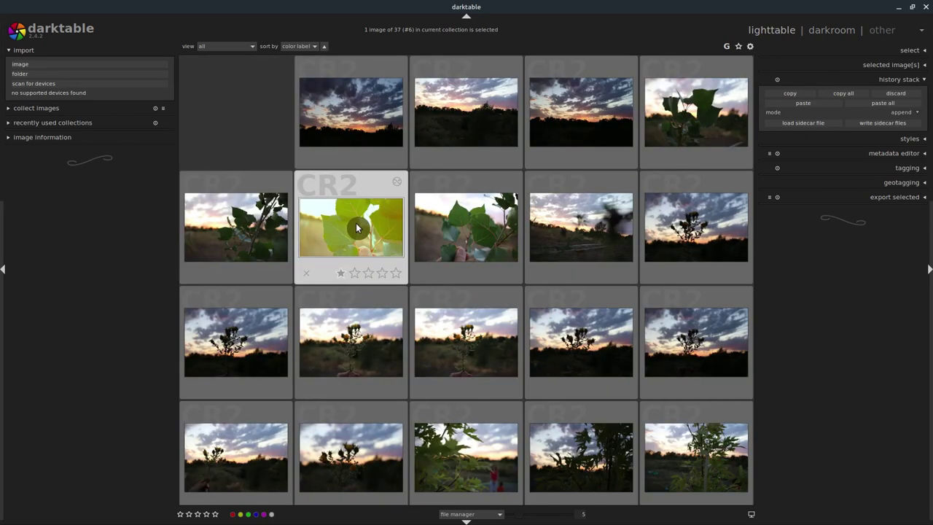
left_click(861, 83)
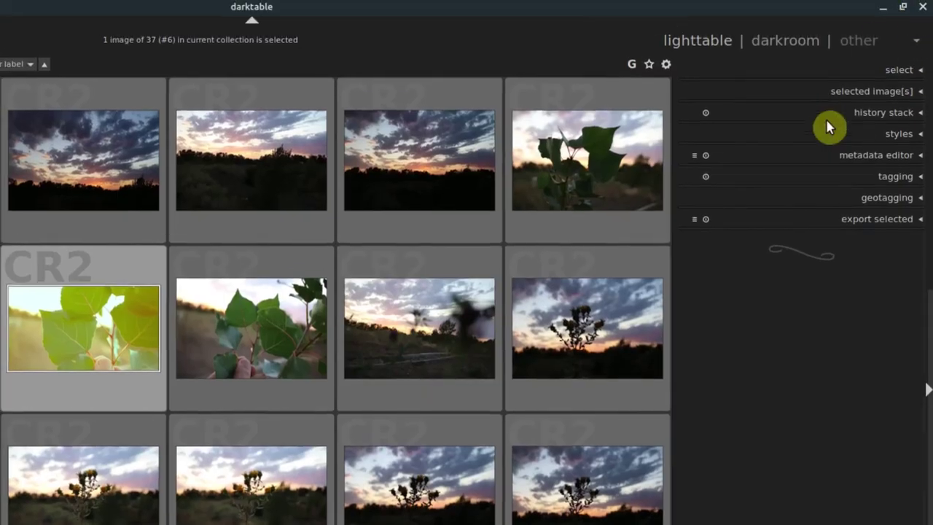
left_click(851, 119)
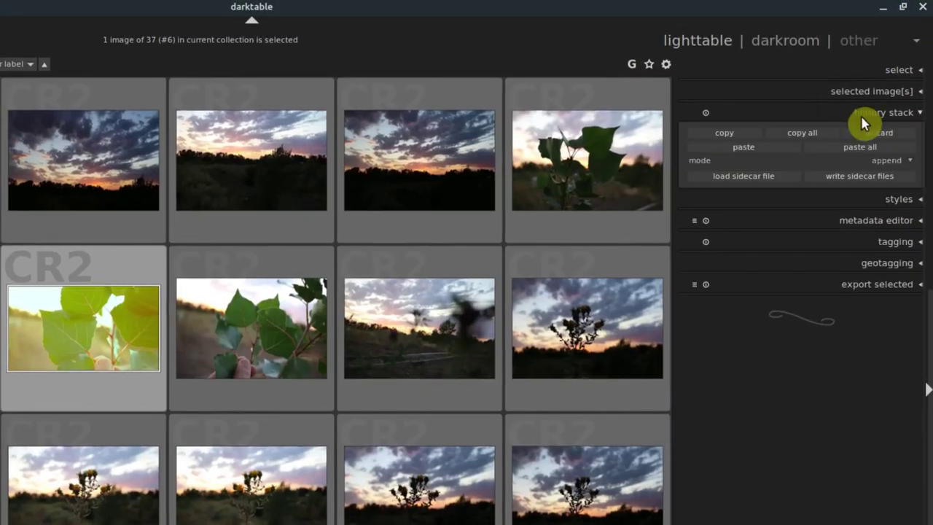
left_click(720, 136)
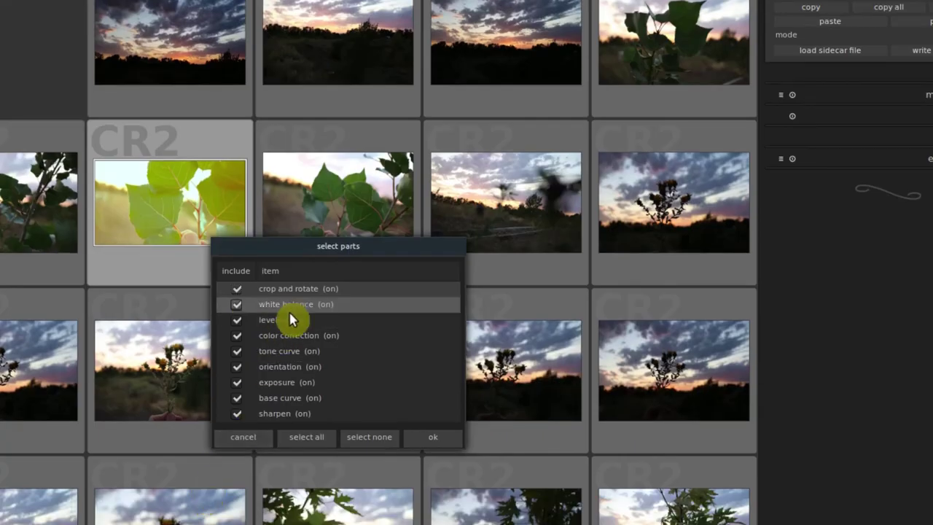
left_click_drag(288, 247, 302, 182)
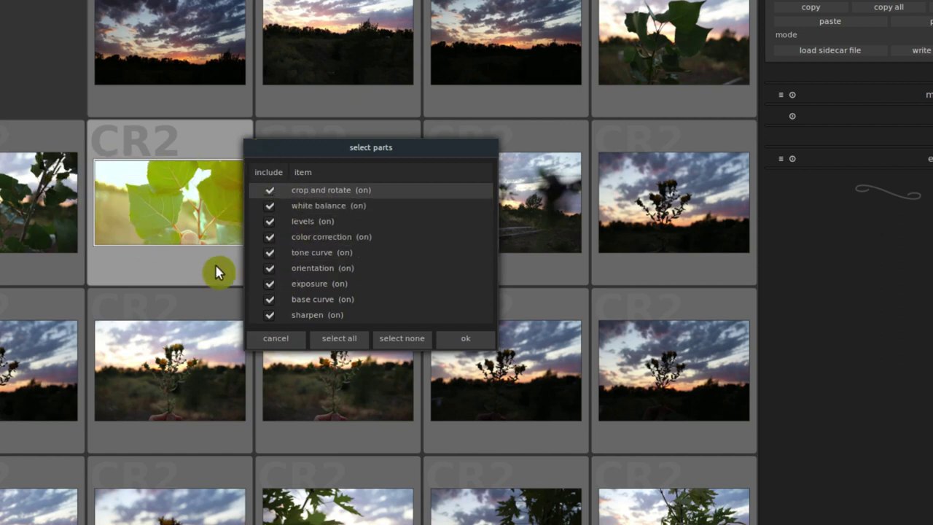
- Confirm the copy, then paste the edits without sharpen onto the second leaf photo
left_click(463, 339)
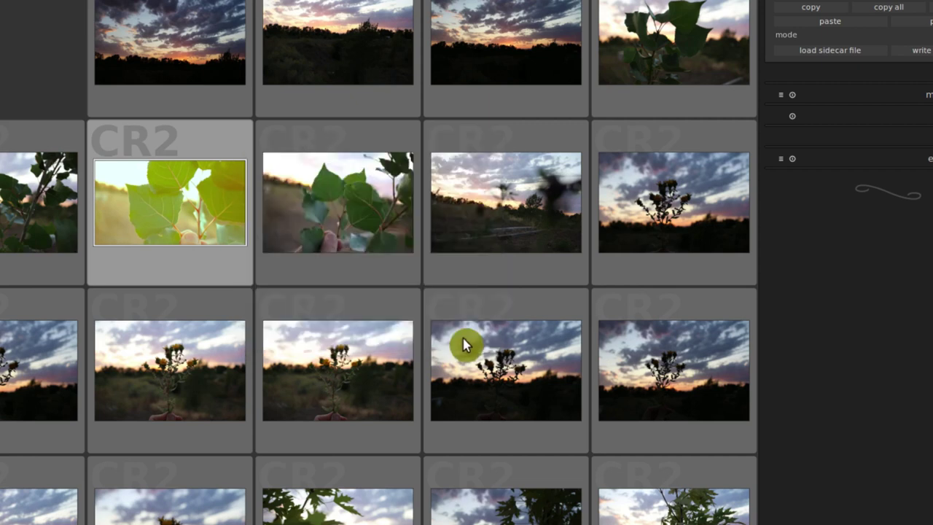
left_click(346, 206)
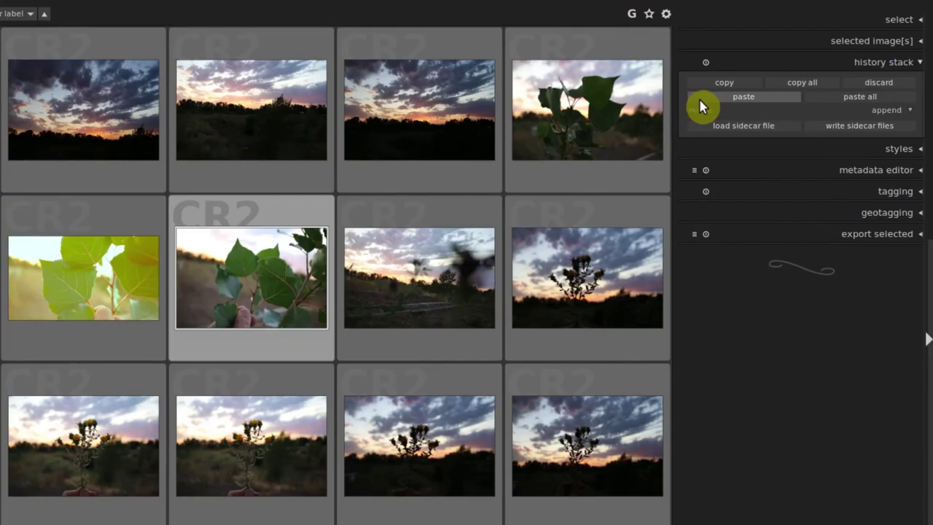
left_click(787, 24)
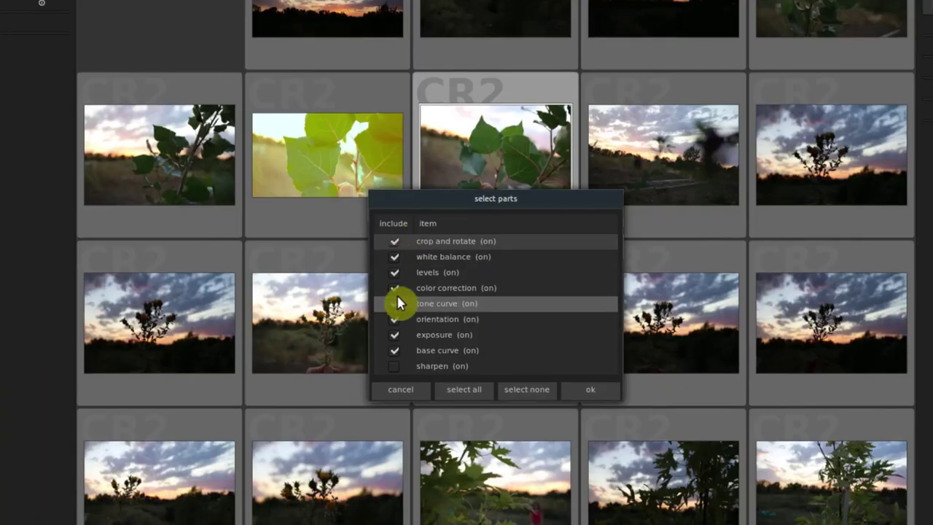
left_click(592, 390)
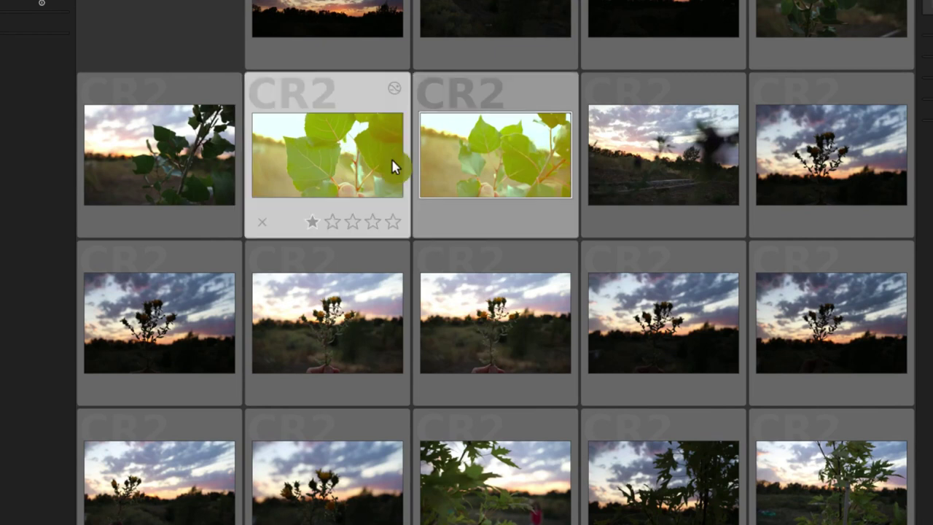
left_click(139, 357)
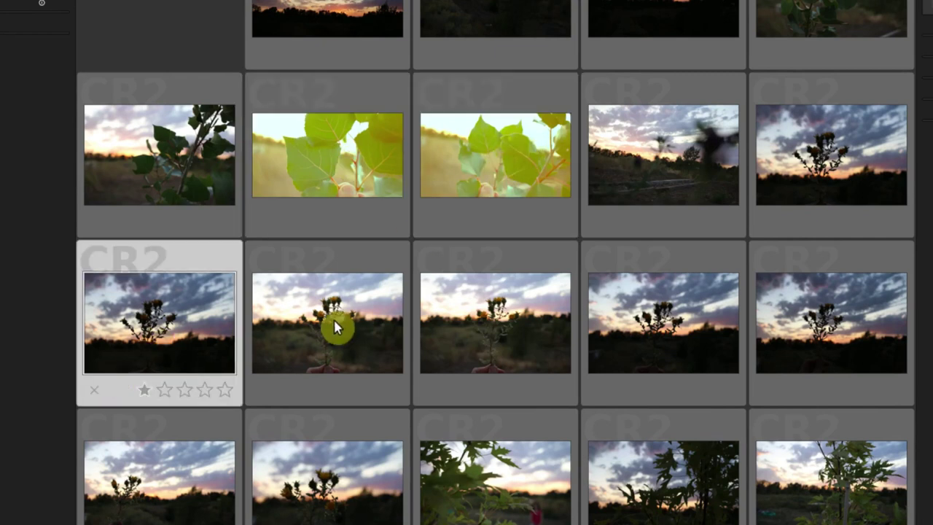
- Paste the edits without sharpen onto the selected thistle sunset photos, then scroll to the selfies
left_click(495, 320, "shift")
left_click(700, 321, "shift")
left_click(802, 314, "shift")
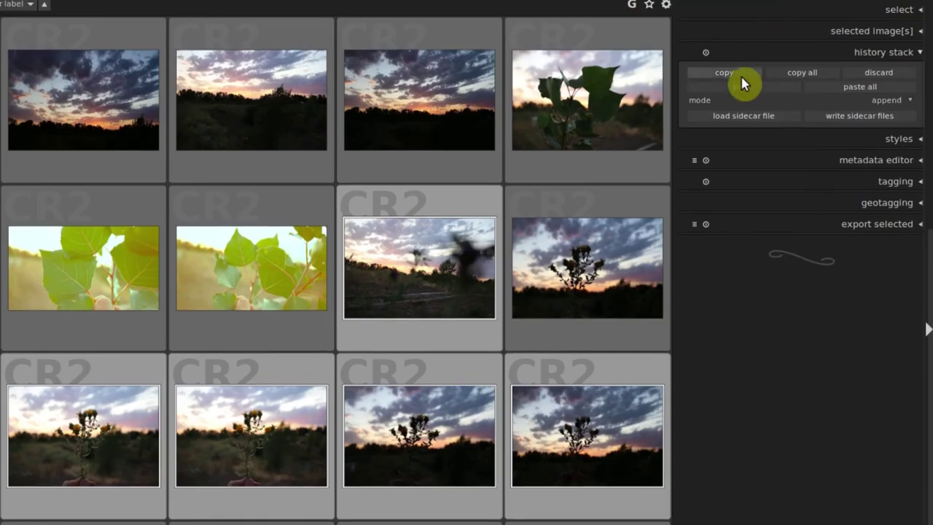
left_click(740, 75)
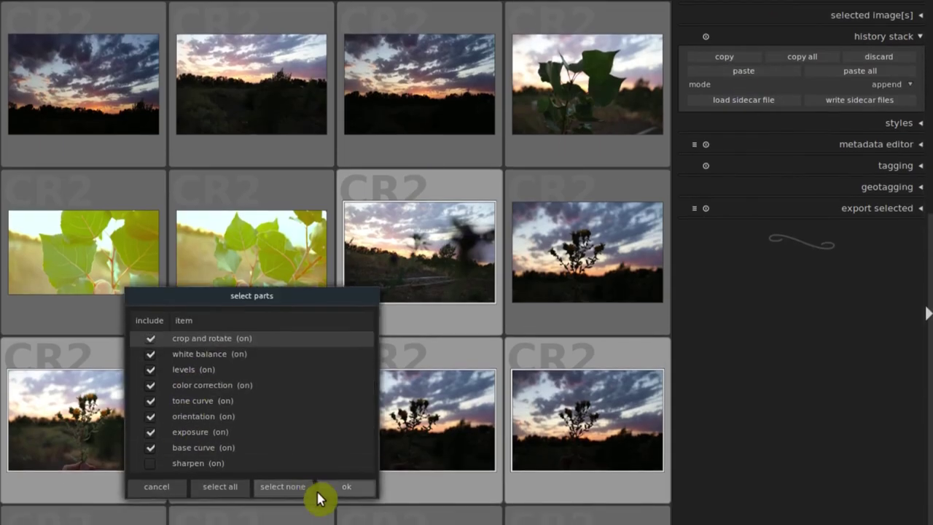
left_click(345, 481)
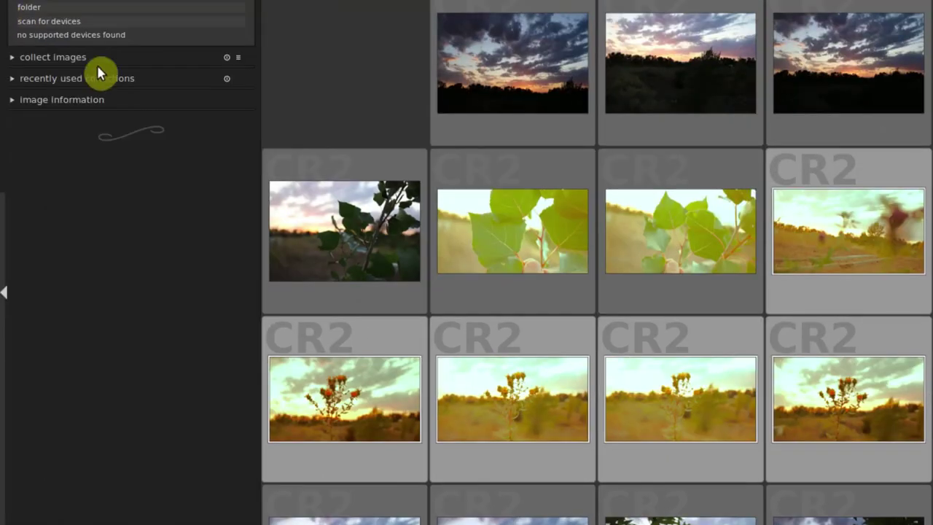
mouse_move(452, 198)
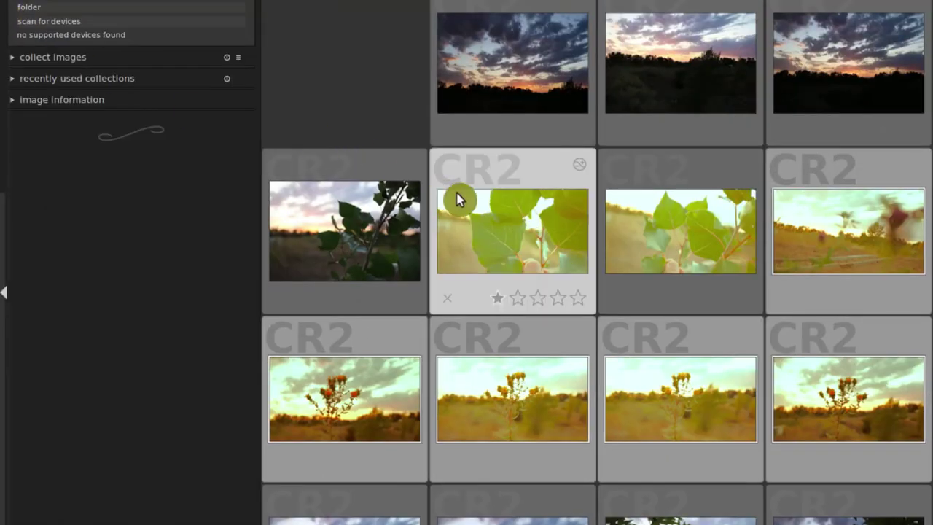
scroll(402, 279, "down", 6)
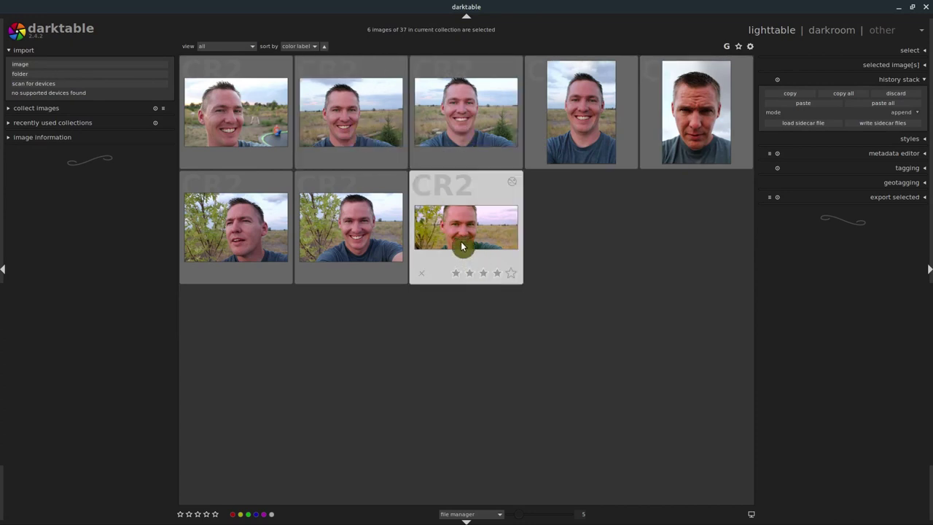
- Open the smiling selfie in darkroom and crop it to 16:9 HDTV centred on the face
left_click(343, 115)
double_click(338, 115)
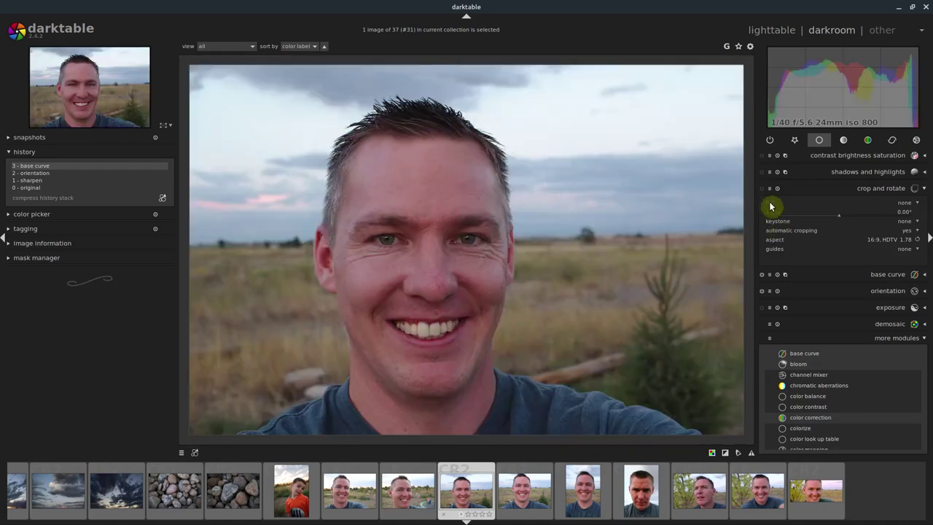
left_click(879, 191)
left_click(880, 191)
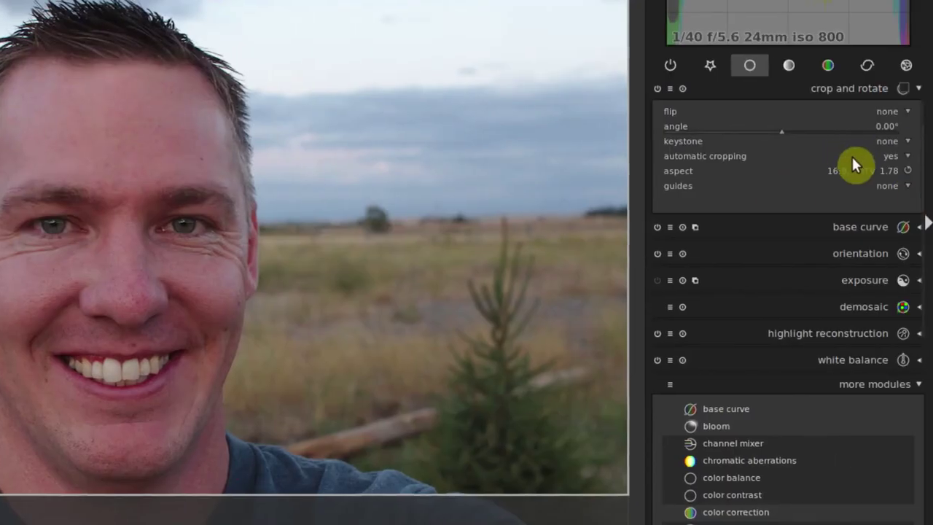
left_click(930, 168)
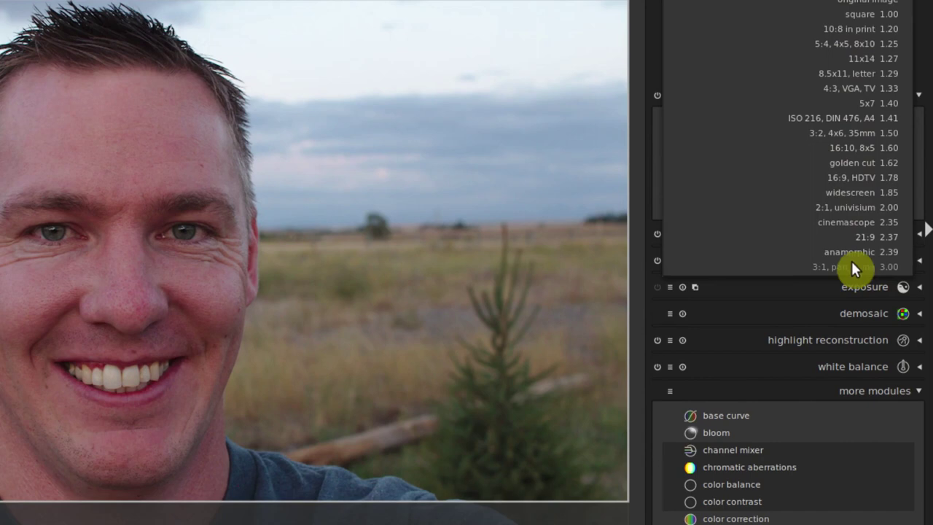
left_click(714, 177)
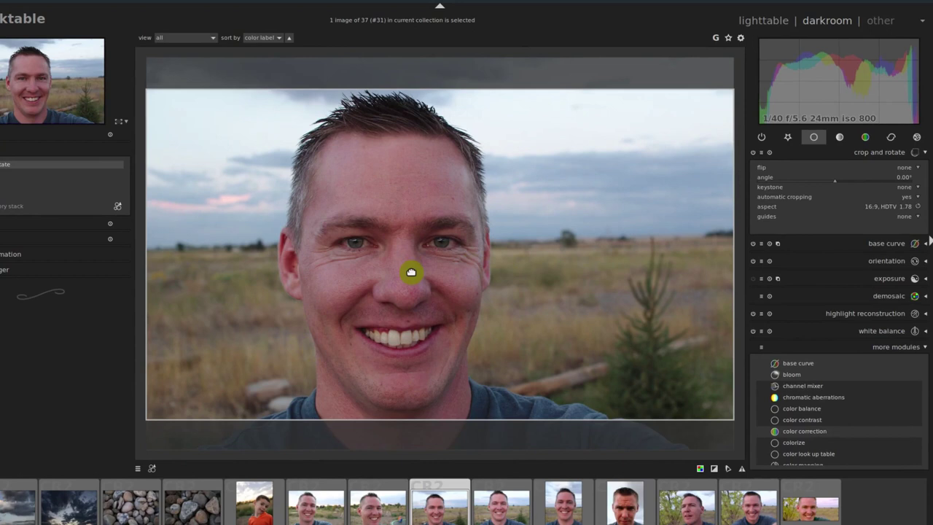
left_click_drag(461, 263, 406, 265)
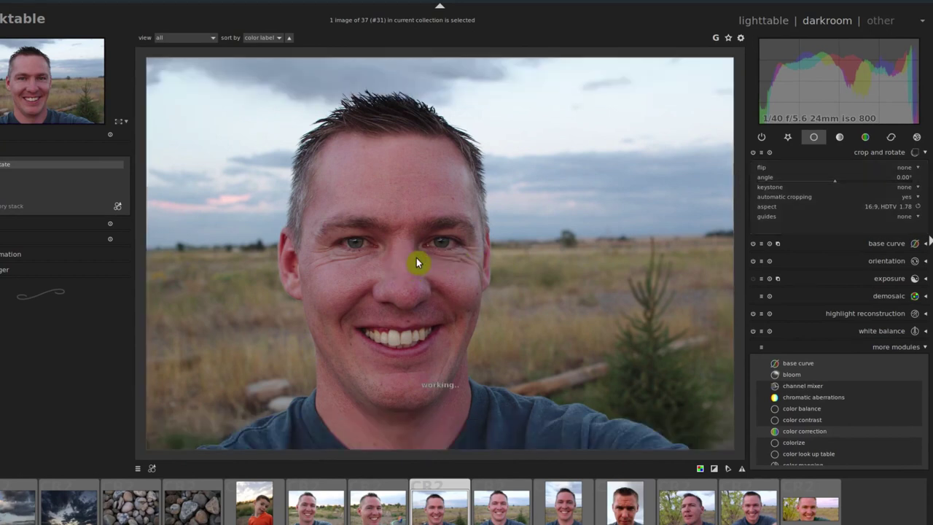
key("Return")
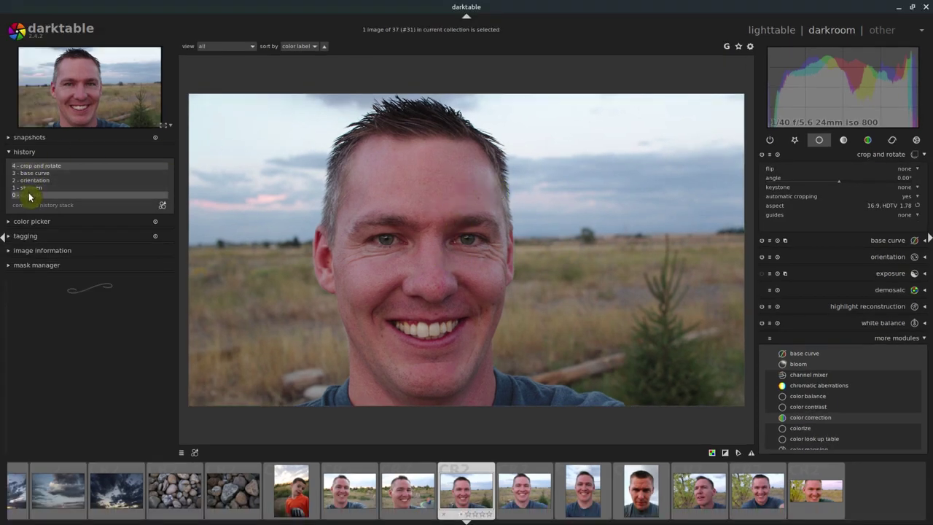
- Compare the original with the cropped portrait, then star color correction as a favourite module
left_click(31, 196)
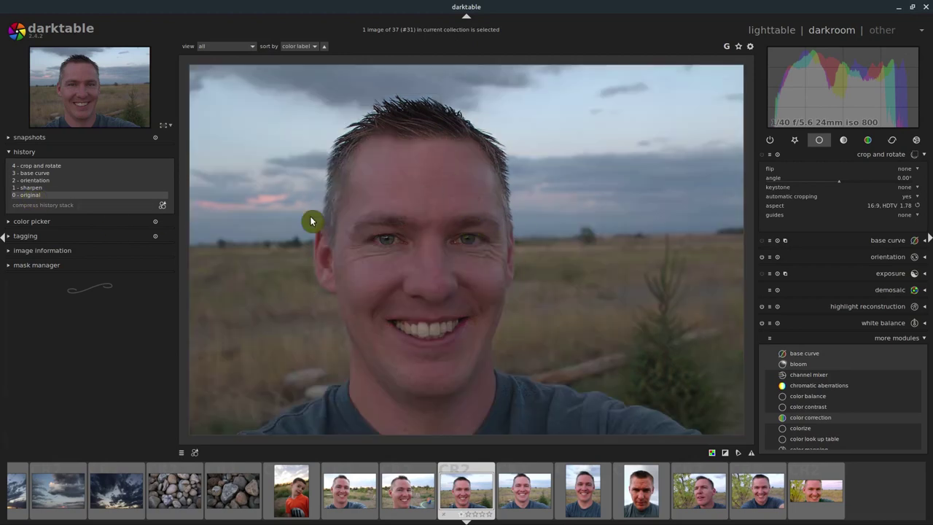
left_click(45, 167)
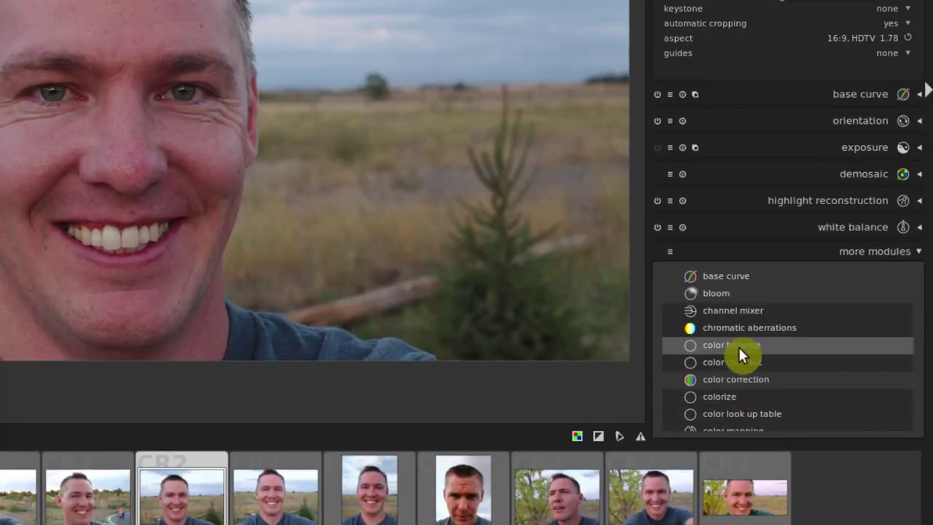
left_click(726, 357)
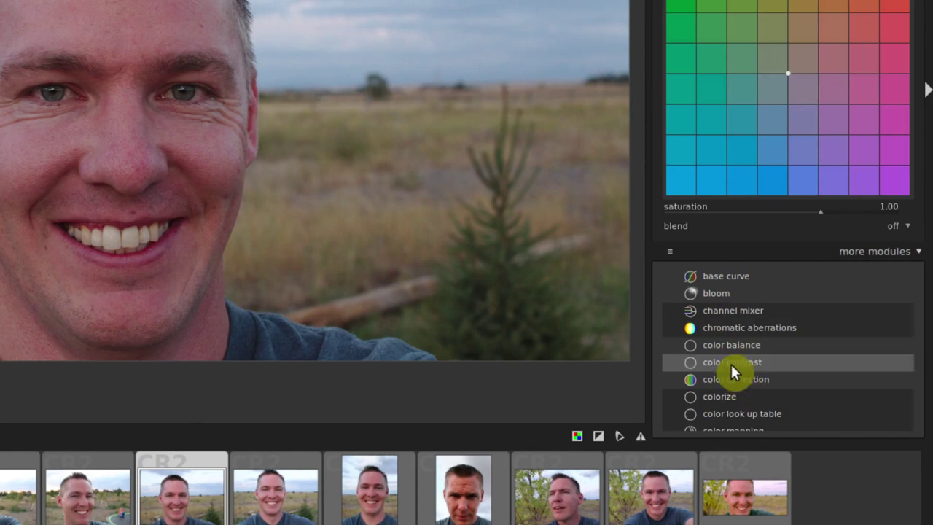
left_click(725, 380)
left_click(718, 393)
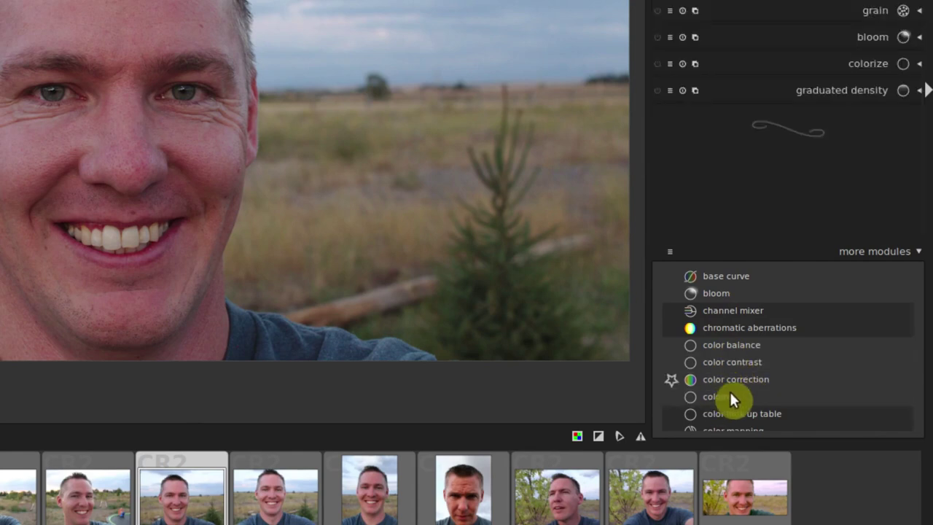
- Star colorize as a favourite module as well
scroll(732, 379, "down", 1)
scroll(737, 375, "down", 3)
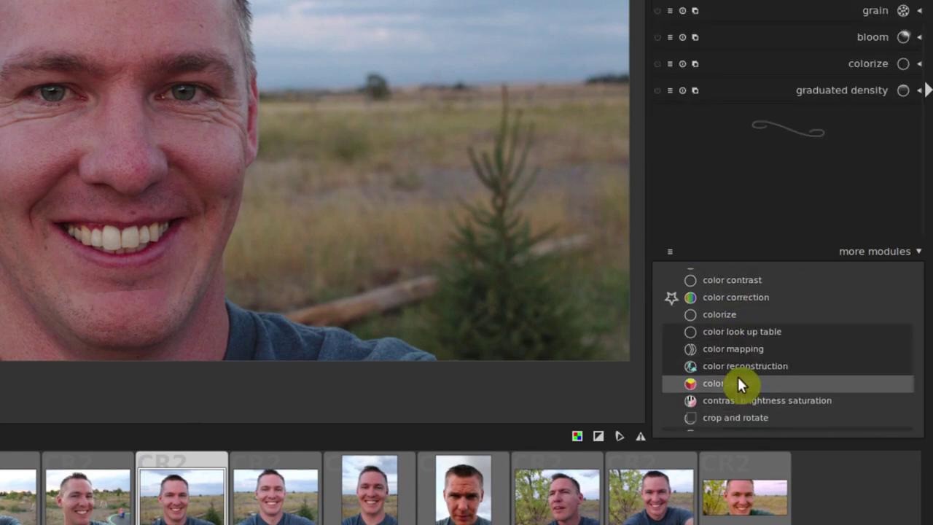
left_click(714, 315)
left_click(716, 316)
left_click(717, 315)
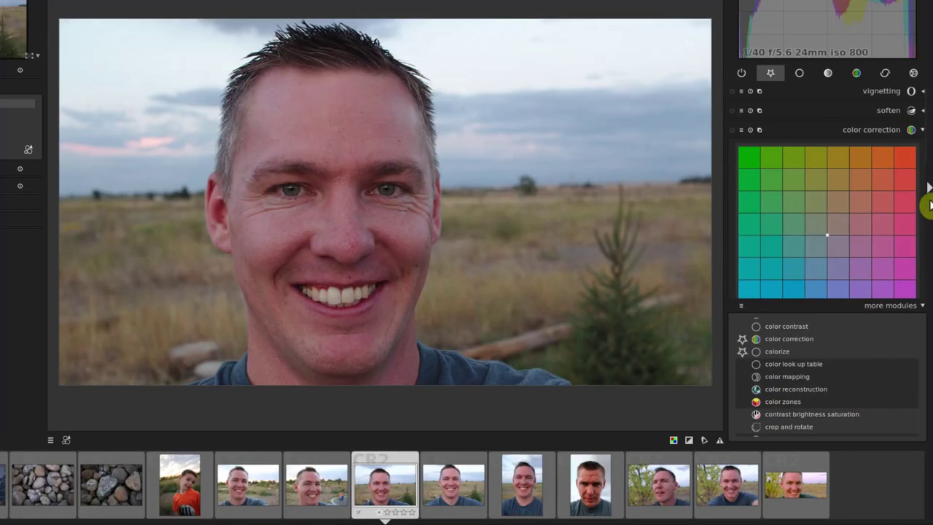
scroll(861, 133, "down", 1)
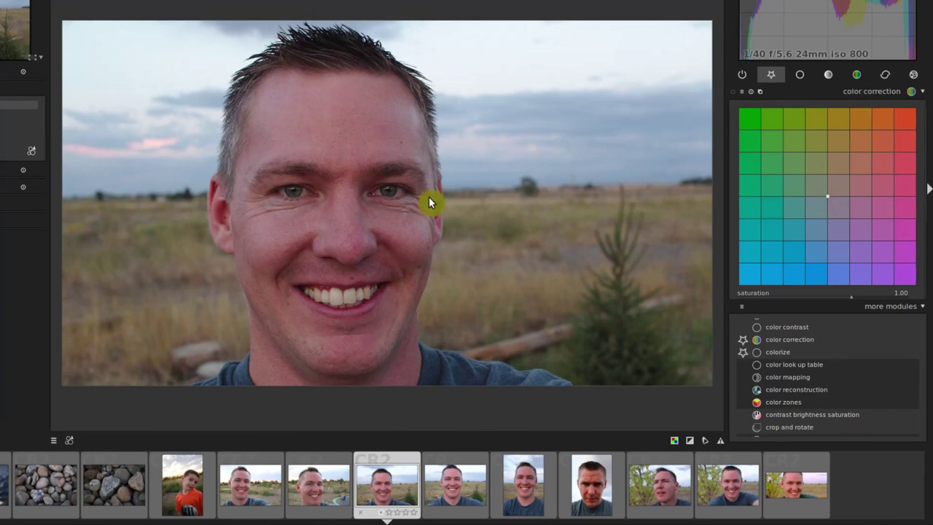
- Enable color correction and drag the shadow and highlight tints to split-tone the portrait
left_click(827, 200)
left_click_drag(792, 155, 788, 228)
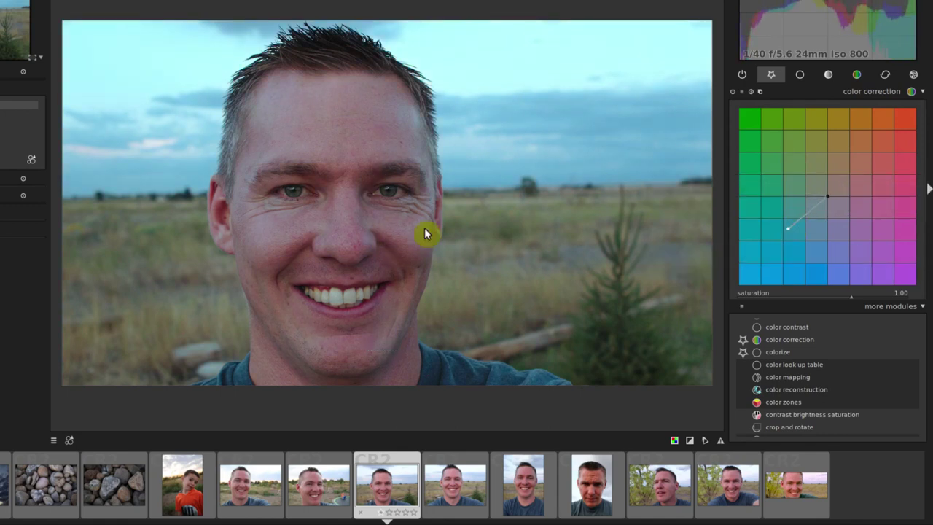
left_click_drag(786, 228, 799, 167)
left_click_drag(829, 197, 828, 196)
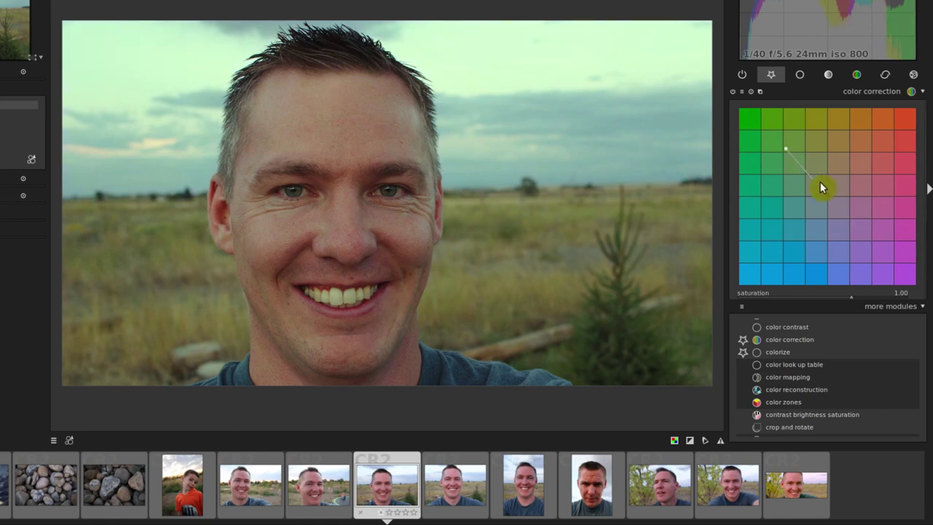
left_click_drag(842, 183, 871, 155)
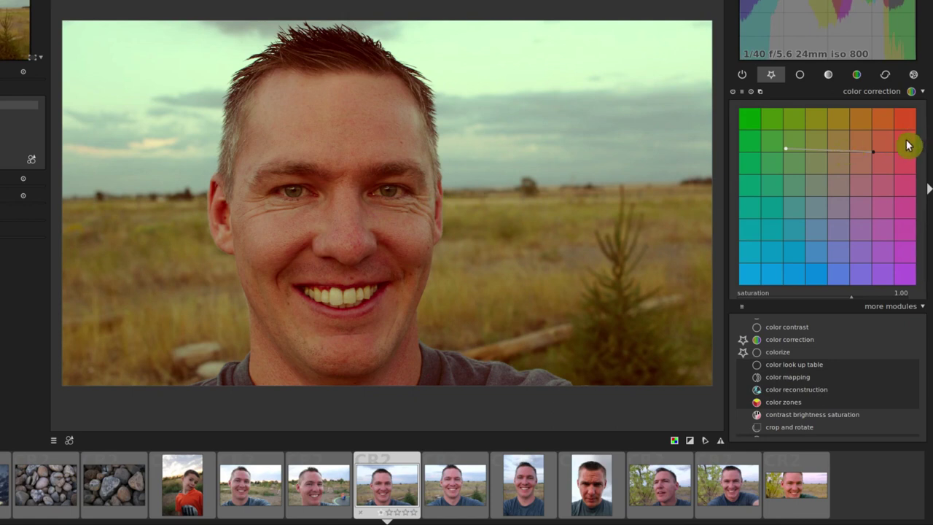
left_click_drag(872, 156, 785, 260)
left_click_drag(785, 148, 843, 181)
left_click_drag(786, 260, 807, 191)
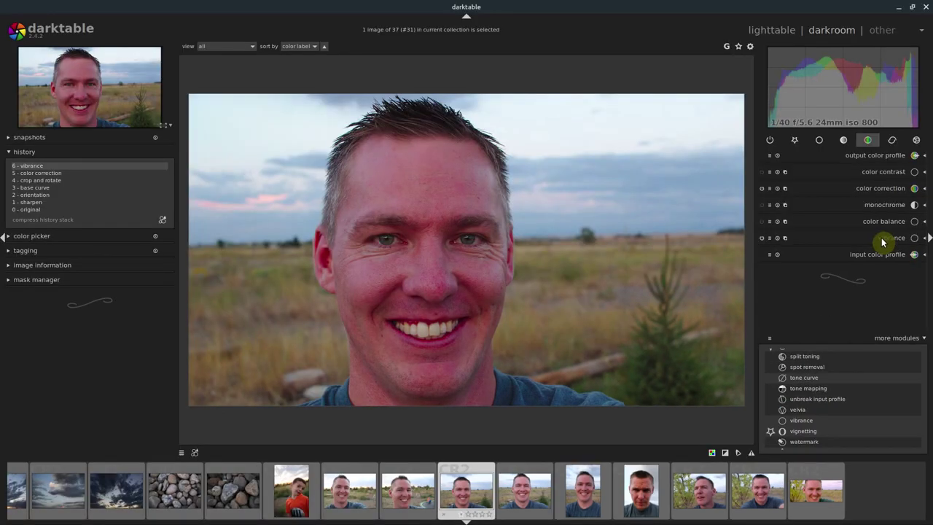
- Set color contrast green vs magenta to 0.62 and blue vs yellow to 1.26
left_click(875, 172)
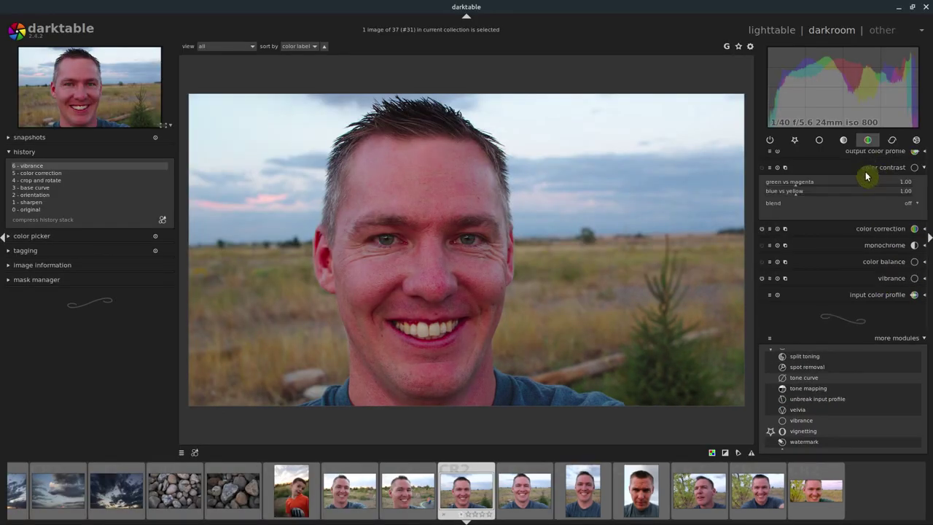
mouse_move(795, 186)
left_mouse_down()
mouse_move(784, 191)
mouse_move(819, 188)
mouse_move(791, 193)
left_mouse_up()
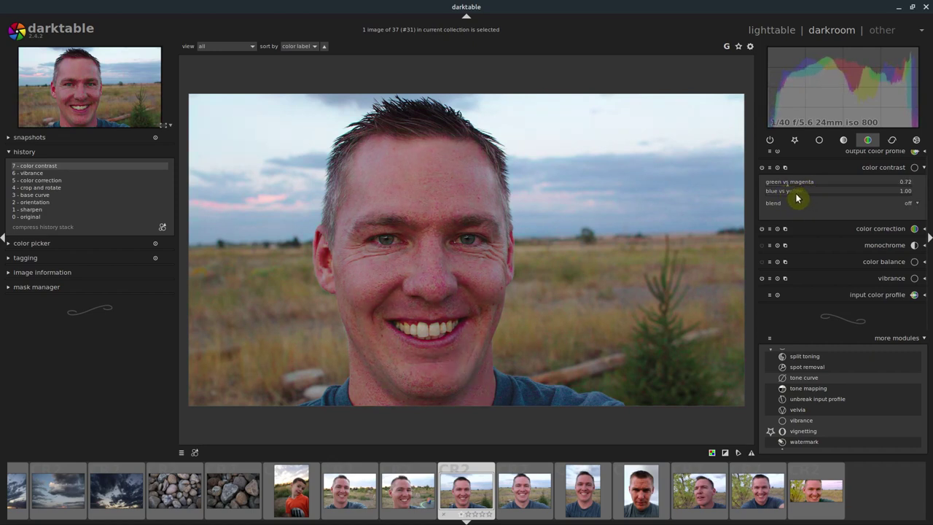
mouse_move(797, 198)
left_mouse_down()
mouse_move(808, 198)
mouse_move(787, 204)
mouse_move(807, 202)
left_mouse_up()
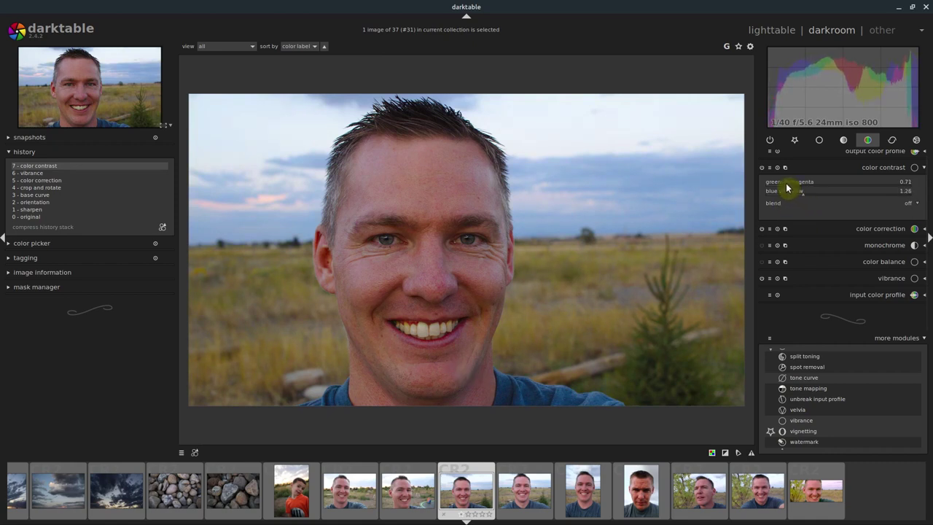
mouse_move(781, 190)
left_mouse_down()
mouse_move(792, 189)
mouse_move(784, 191)
left_mouse_up()
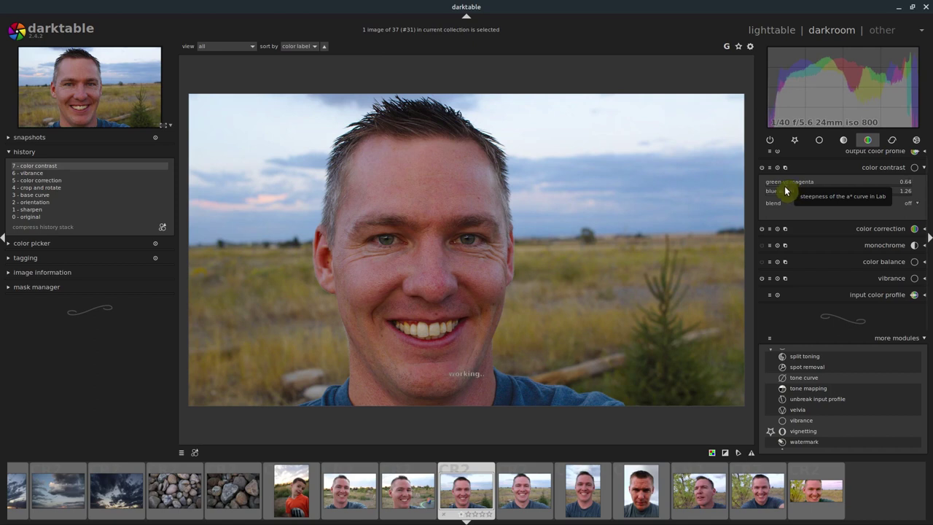
left_click(784, 186)
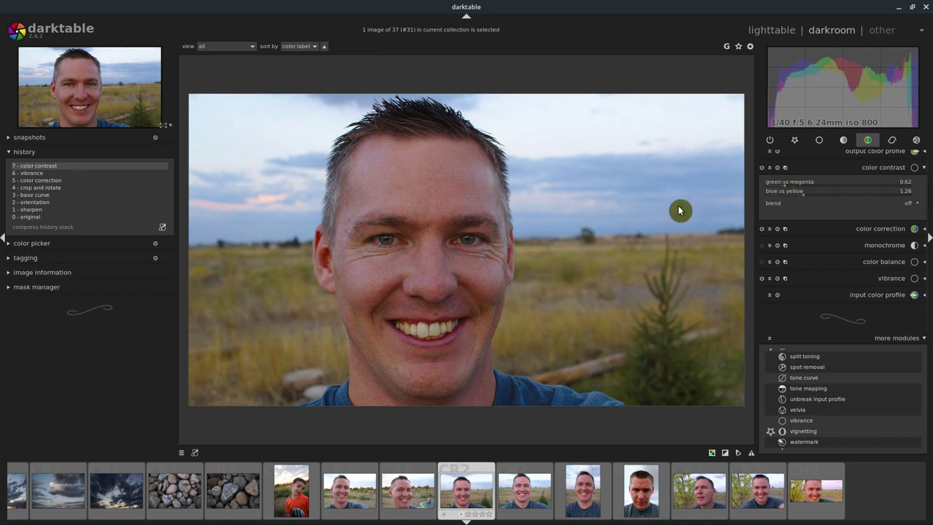
left_click(877, 170)
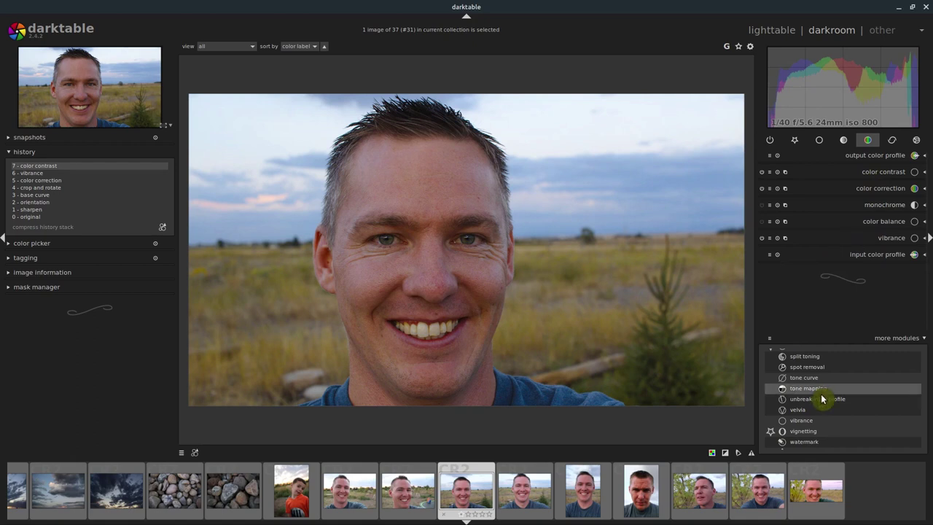
- Add a vignette at 55.28% scale, widened into an ellipse and centred slightly left on the face
scroll(823, 396, "down", 1)
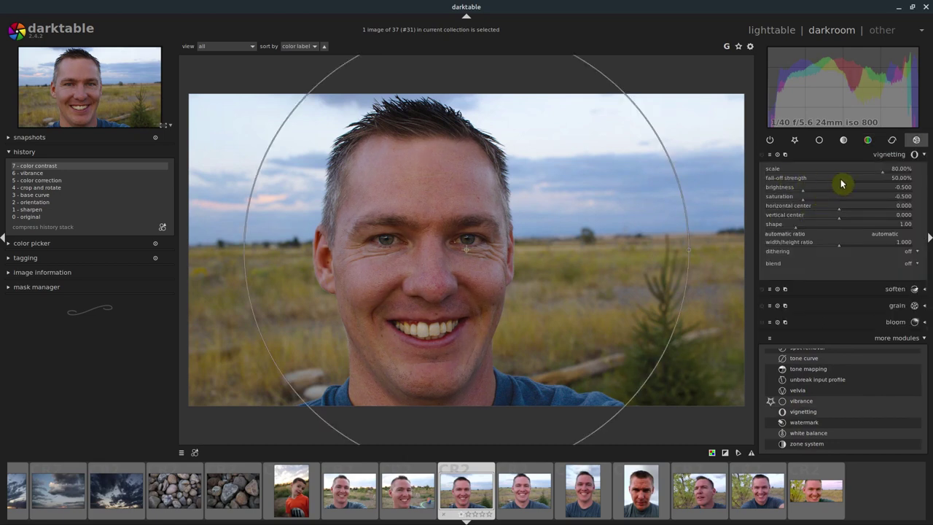
left_click_drag(881, 176, 824, 178)
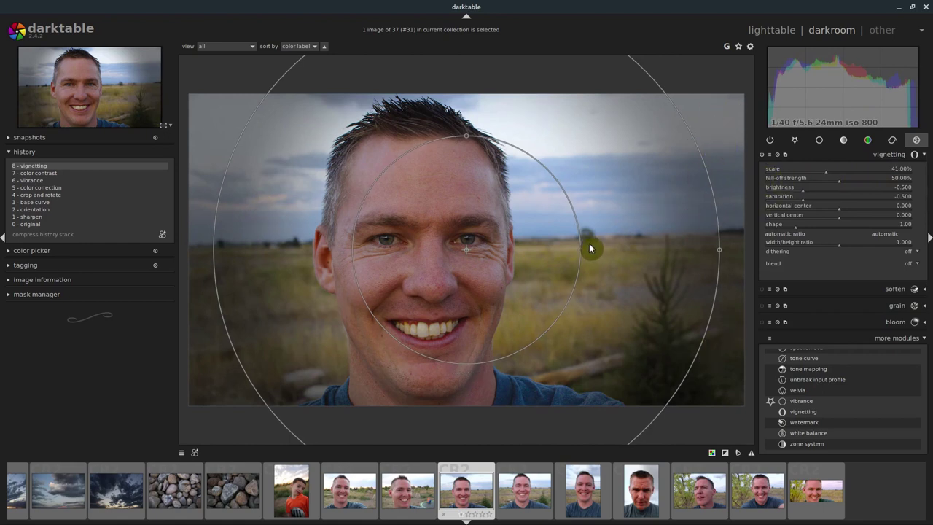
left_click_drag(581, 248, 632, 248)
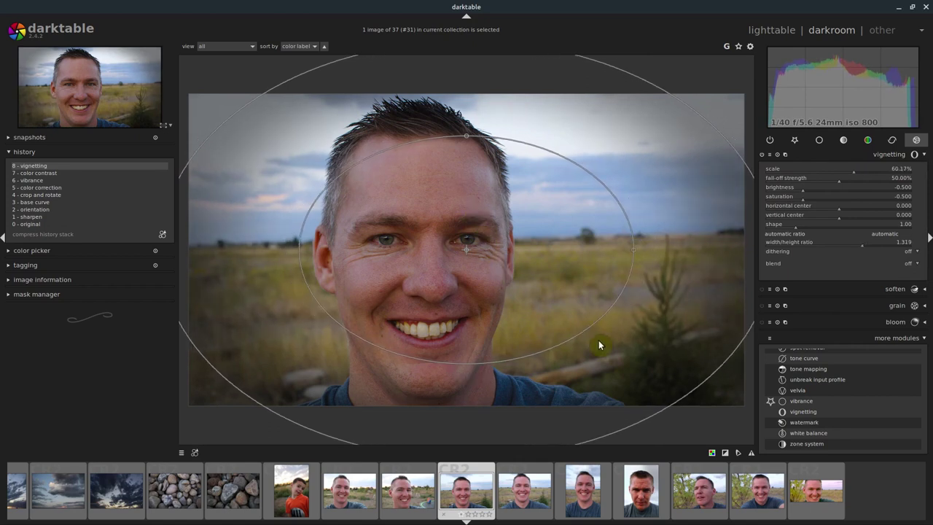
left_click_drag(635, 249, 619, 250)
left_click_drag(464, 251, 433, 247)
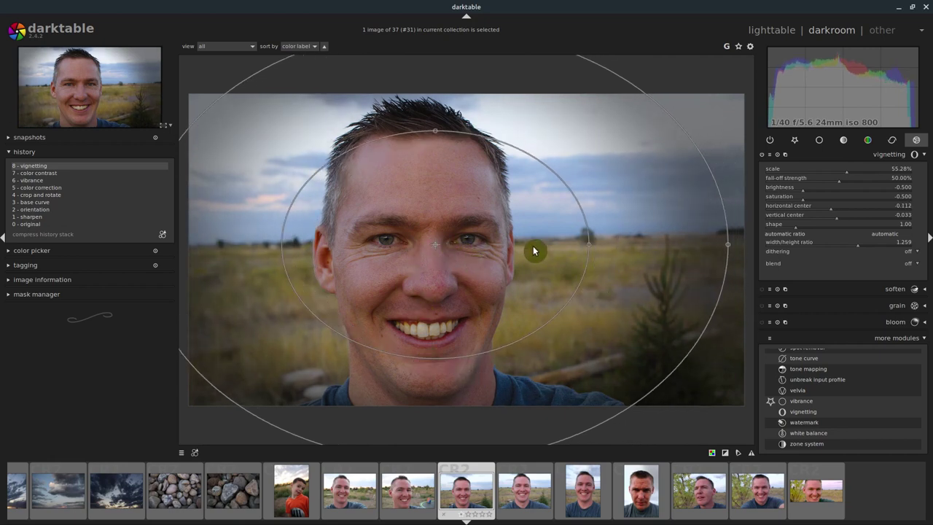
- Compare the original with the vignetting step, show only active modules, and expand snapshots
left_click(28, 224)
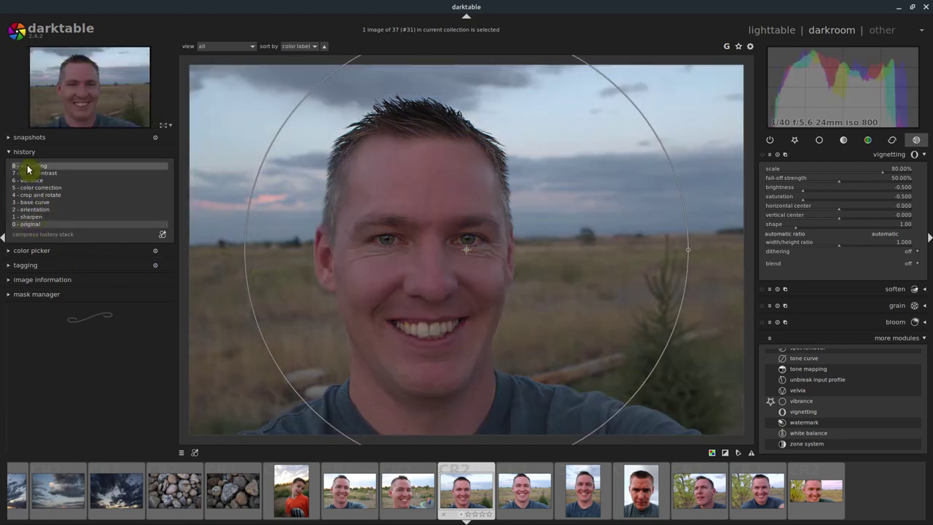
left_click(27, 167)
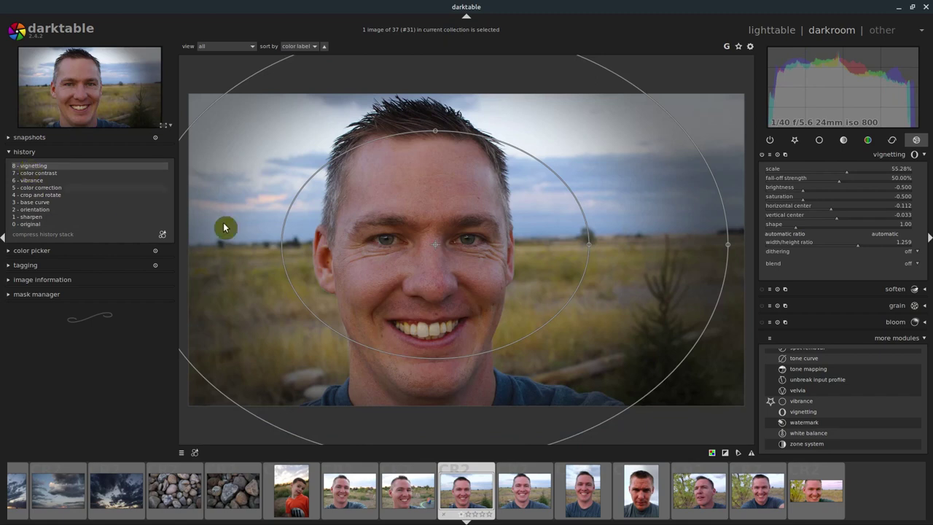
left_click(776, 140)
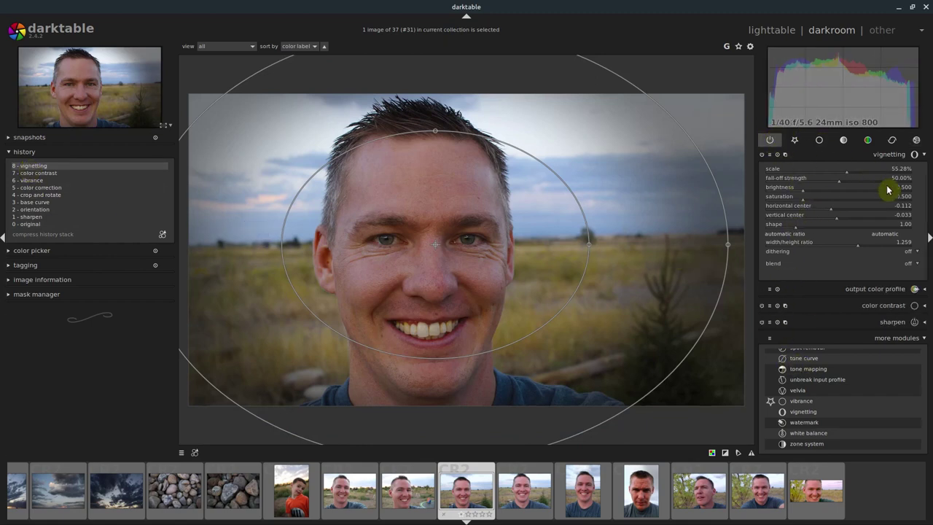
left_click(890, 156)
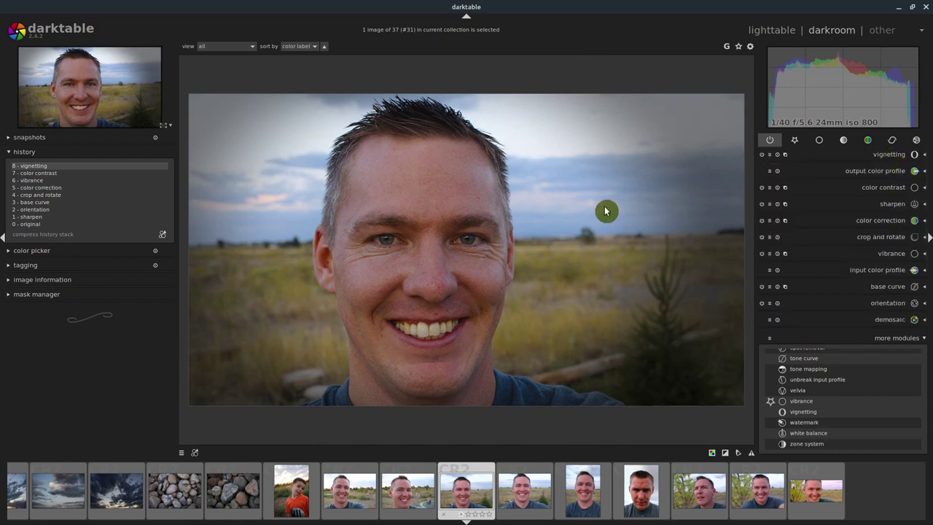
left_click(25, 140)
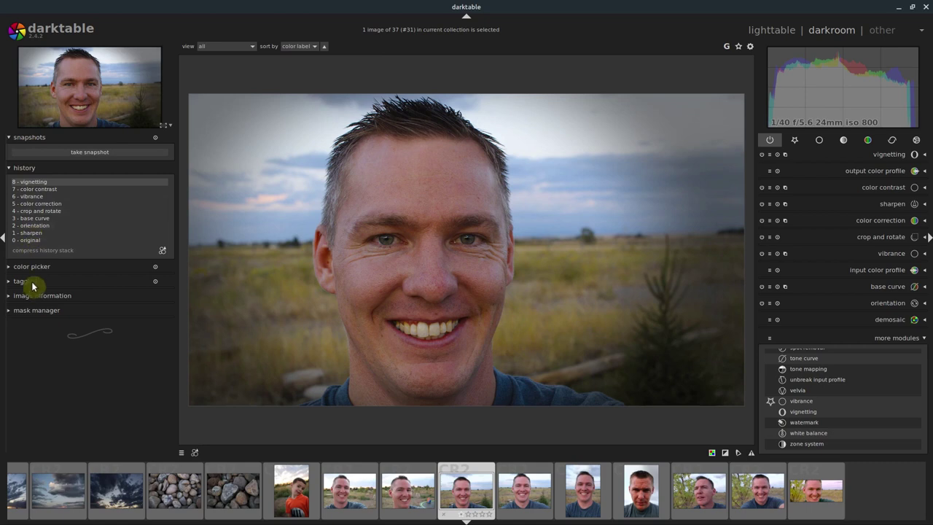
- Snapshot the original and start a split before/after comparison against the finished edit
left_click(22, 241)
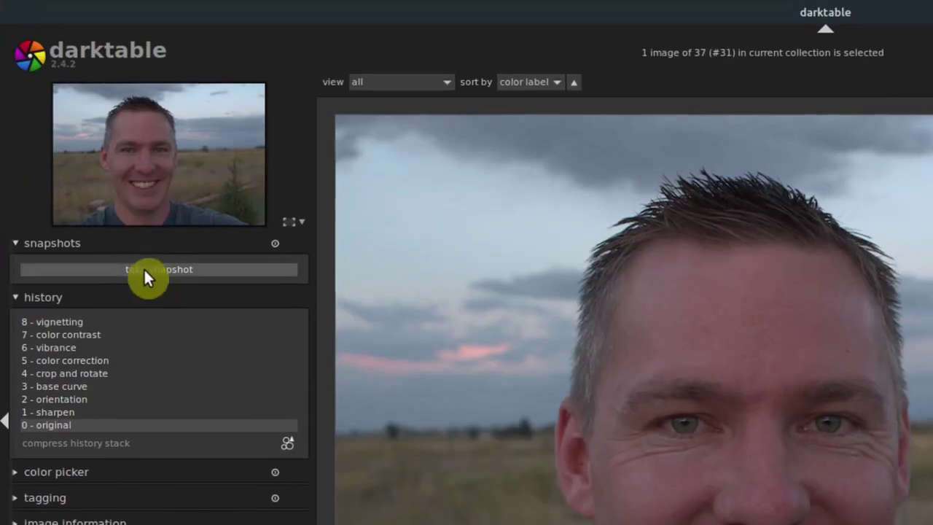
left_click(143, 78)
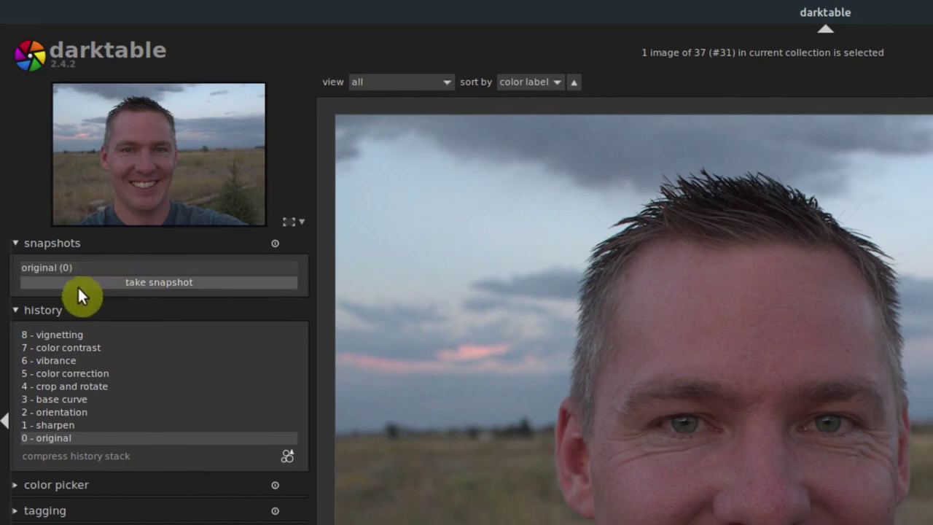
left_click(37, 267)
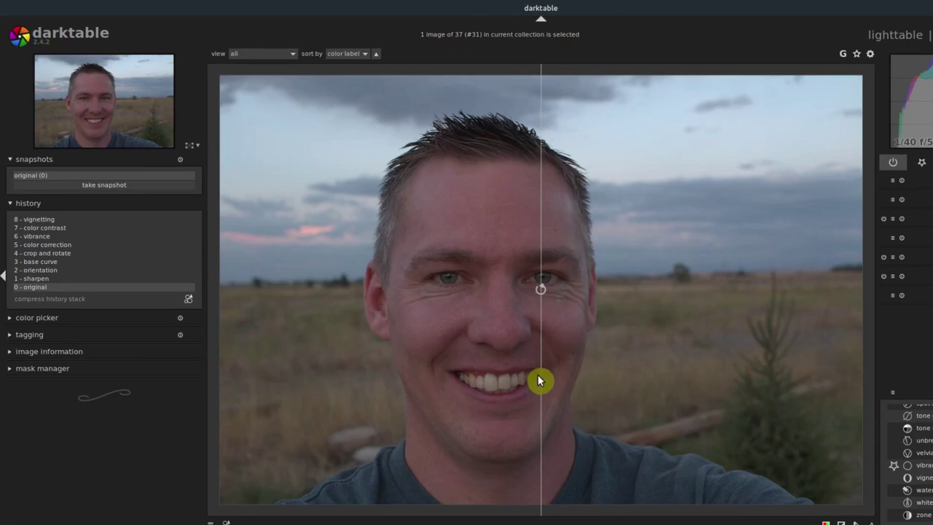
left_click_drag(541, 344, 515, 344)
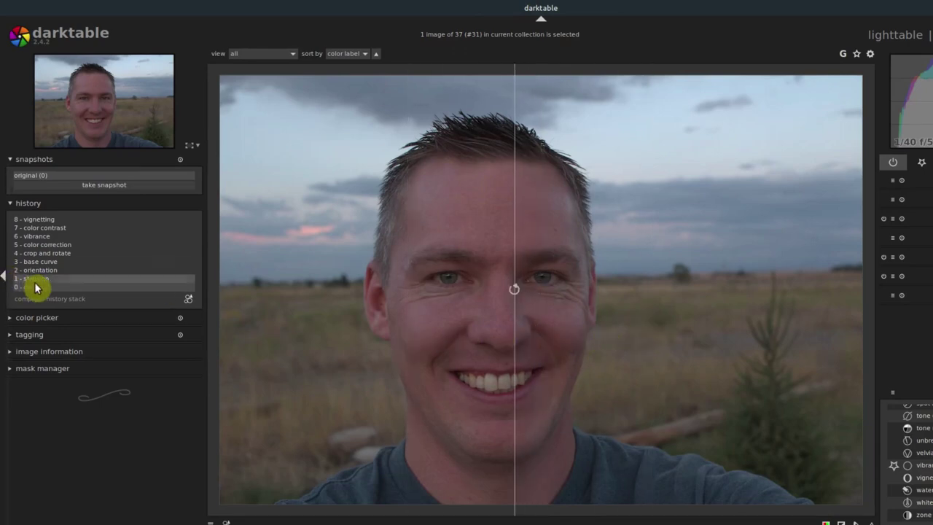
left_click(33, 220)
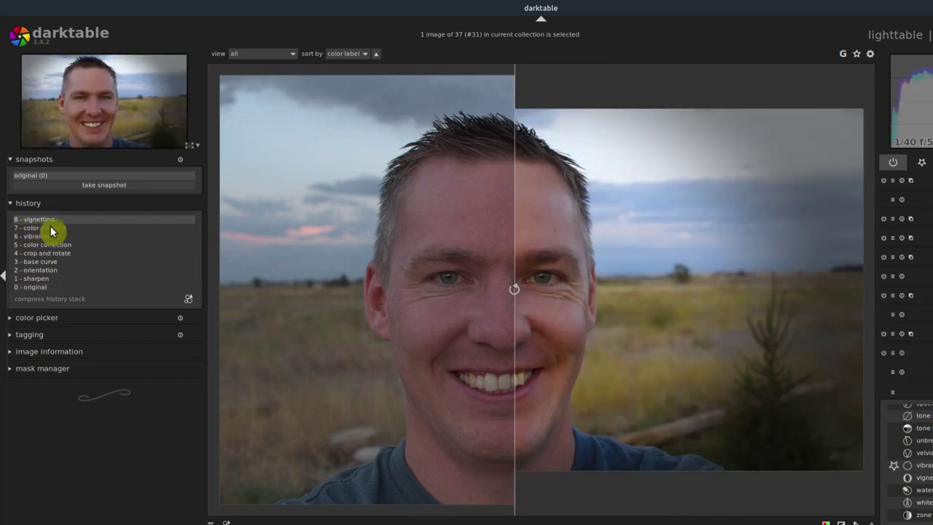
- Try a horizontal divider, then place the vertical divider down the middle of the face
left_click_drag(514, 370, 490, 322)
left_click(493, 290)
left_click_drag(493, 288, 476, 323)
left_click(538, 323)
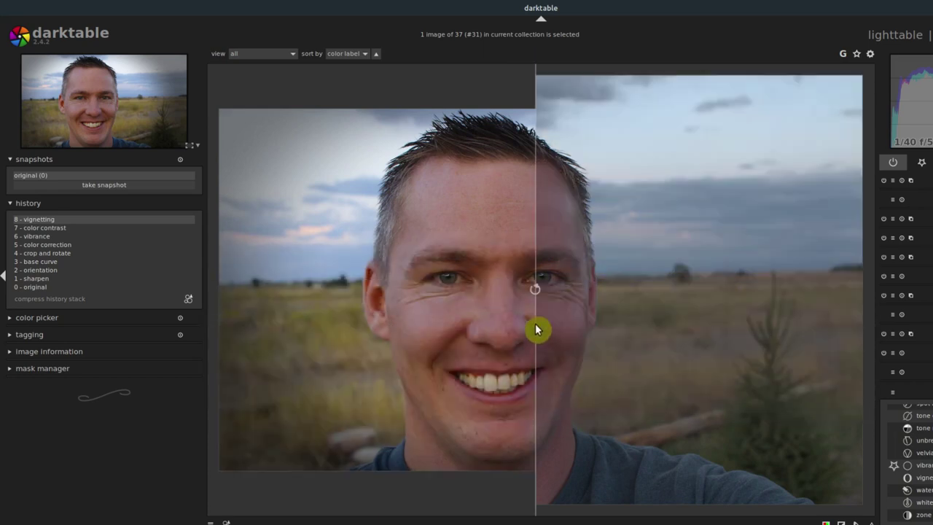
left_click_drag(537, 321, 495, 328)
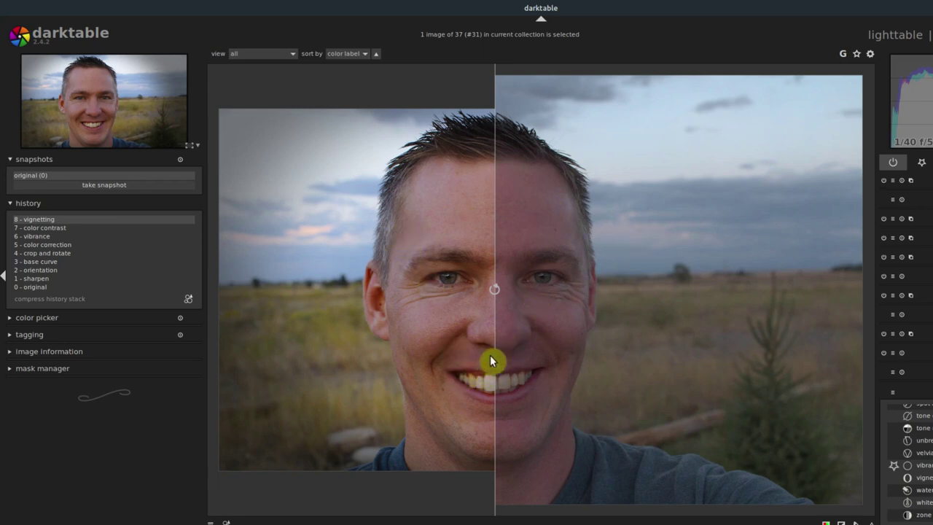
left_click_drag(496, 357, 507, 356)
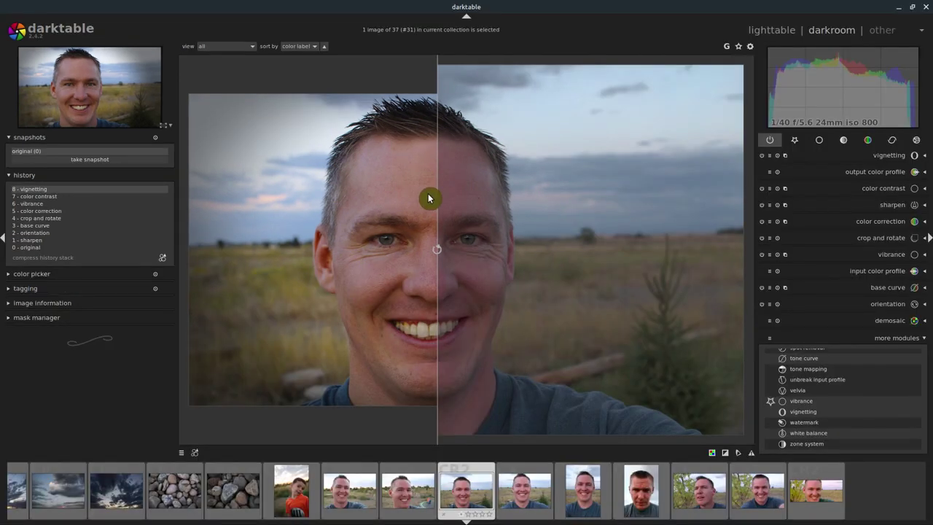
- In lighttable, discard the last portrait's history stack, then select the edited portrait as source
left_click(764, 31)
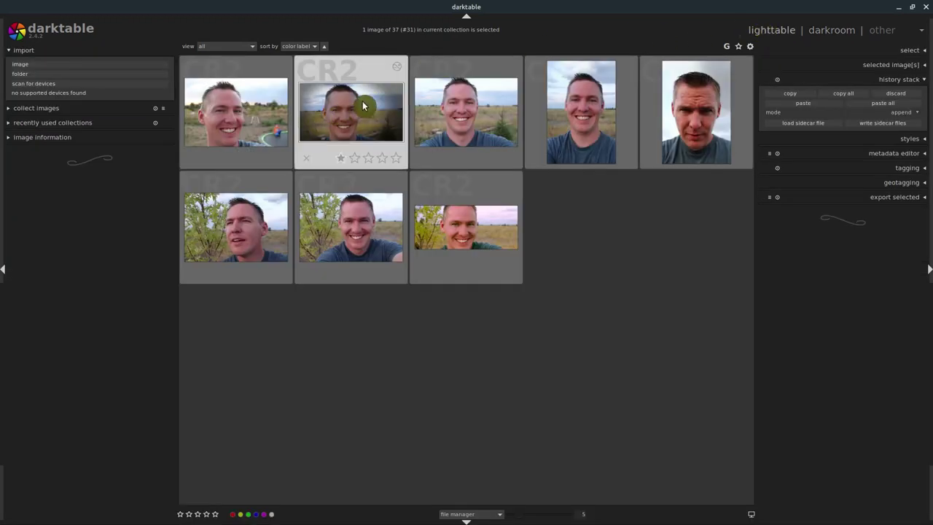
left_click(465, 219)
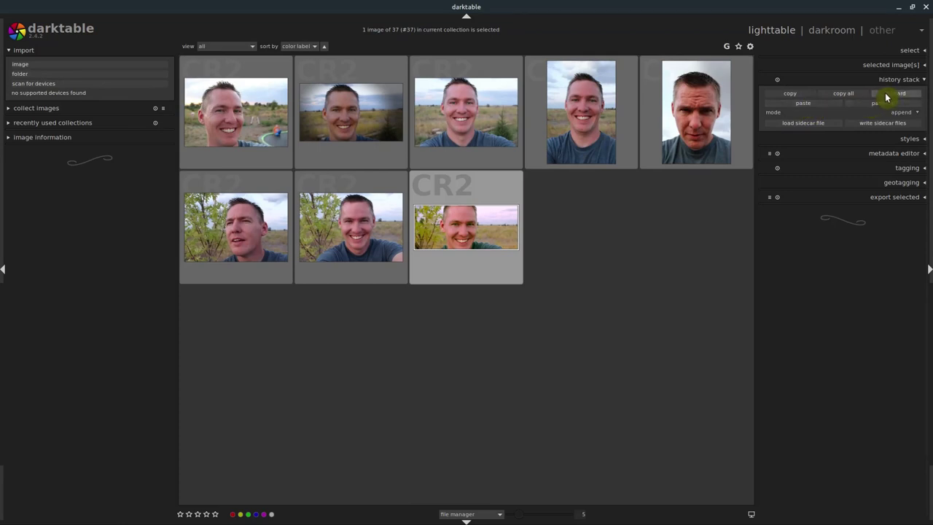
left_click(886, 97)
left_click(540, 303)
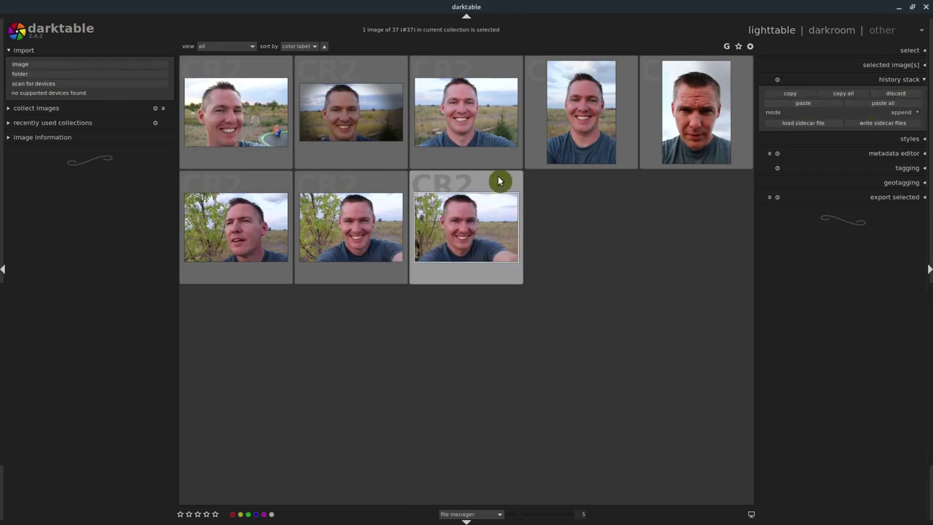
left_click(348, 334)
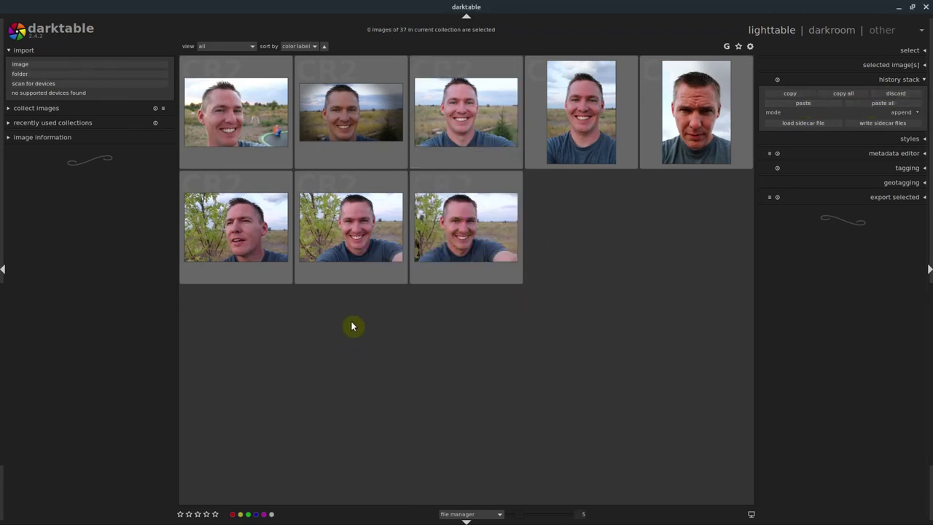
left_click(351, 118)
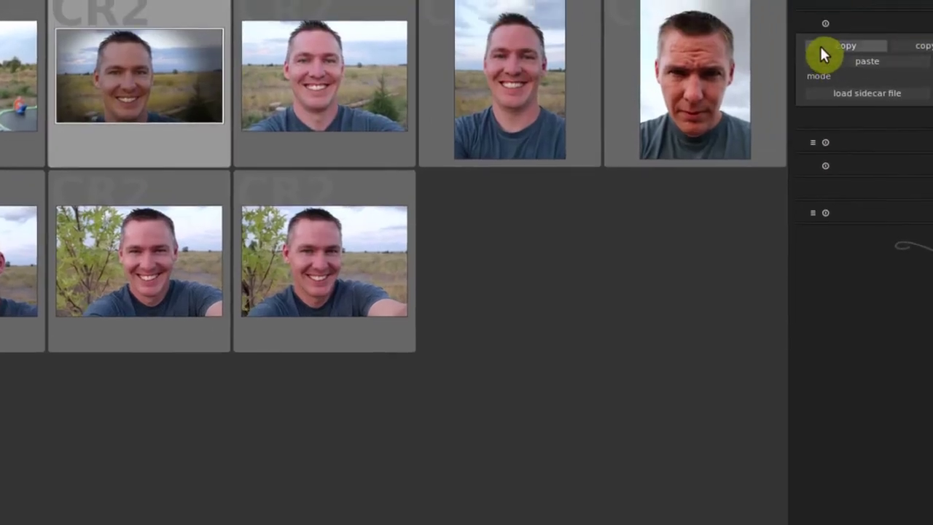
- Copy the edited portrait's full history stack with all listed modules
left_click(775, 92)
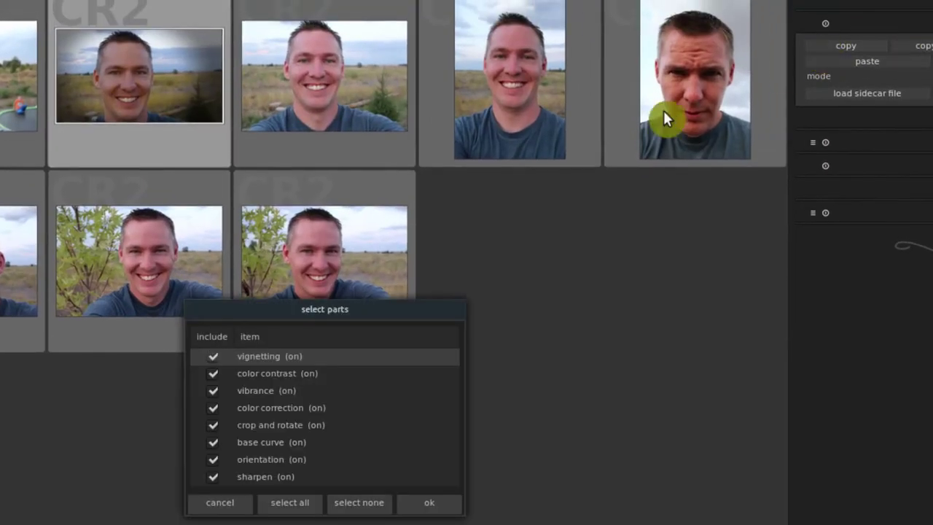
left_click_drag(275, 309, 345, 209)
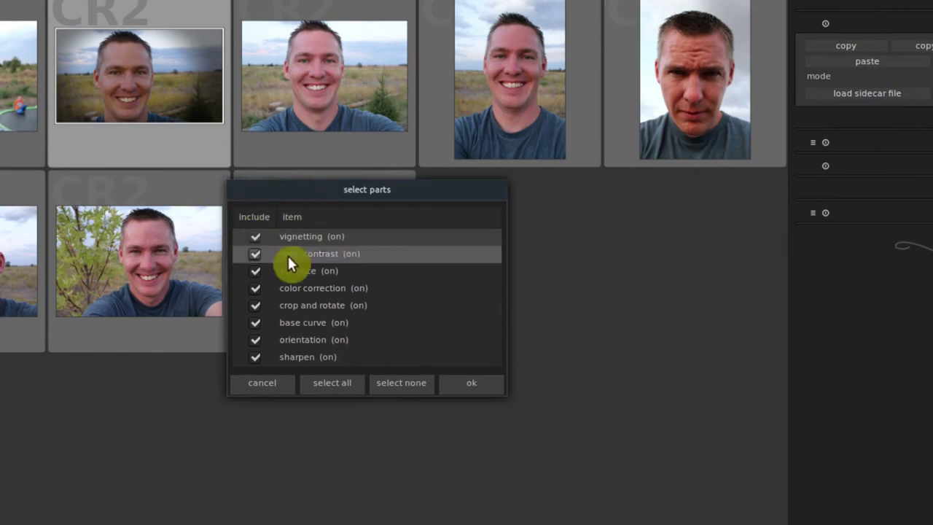
left_click(472, 382)
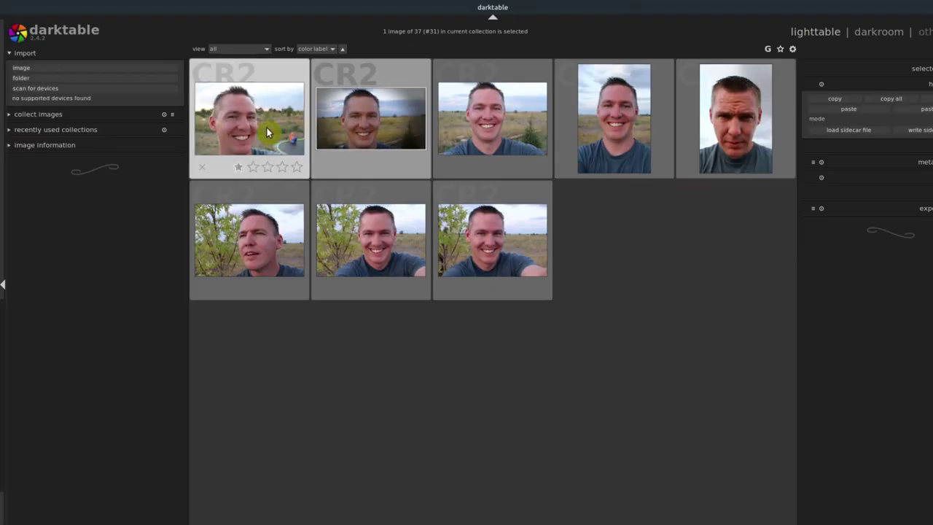
- Paste the copied history, excluding sharpen, onto five similar portraits, then deselect them
left_click(267, 128)
left_click(497, 125, "ctrl")
left_click(284, 219, "ctrl")
left_click(343, 231, "ctrl")
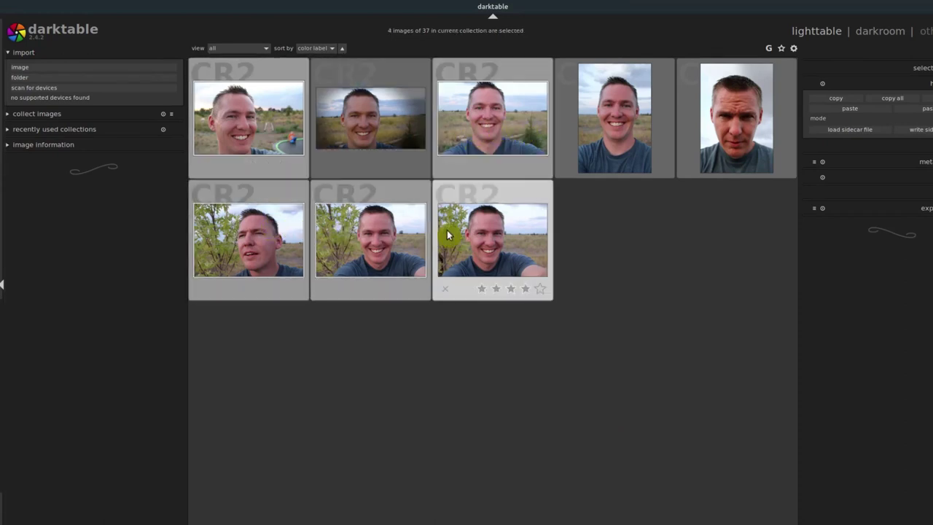
left_click(733, 151, "ctrl")
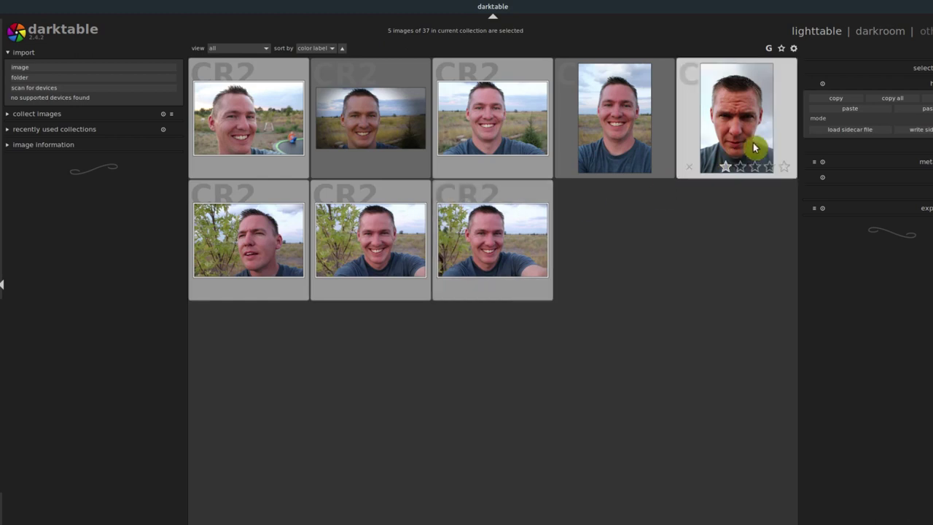
left_click(831, 109)
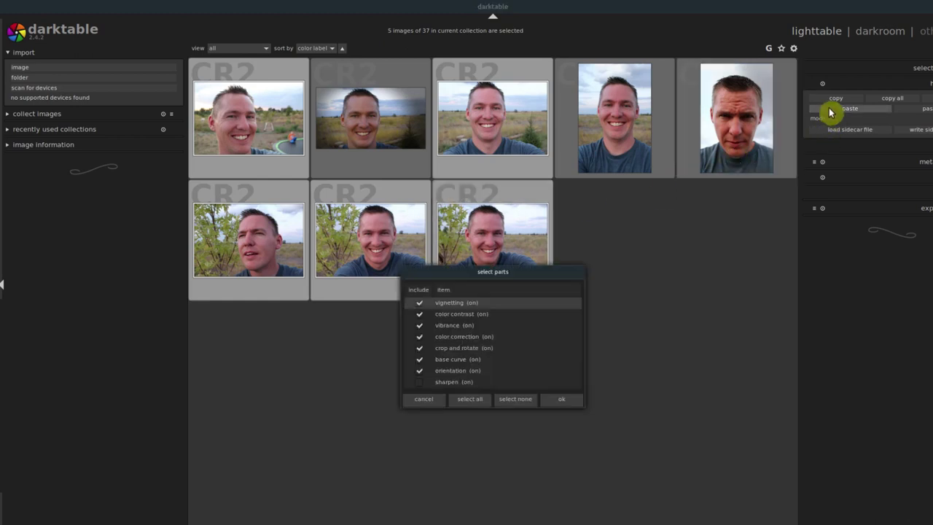
left_click(560, 403)
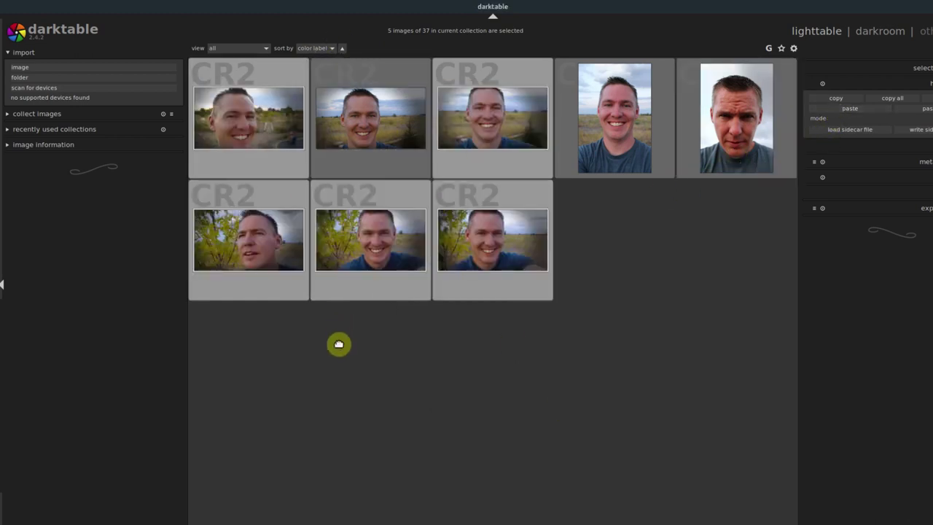
left_click(339, 345)
double_click(387, 245)
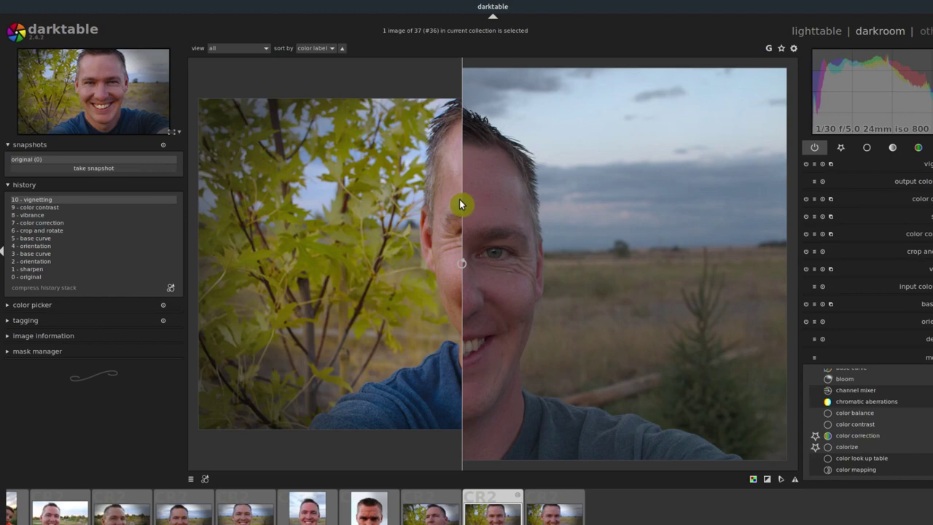
mouse_move(462, 202)
left_mouse_down()
mouse_move(387, 204)
mouse_move(576, 201)
mouse_move(351, 207)
mouse_move(471, 210)
mouse_move(446, 210)
left_mouse_up()
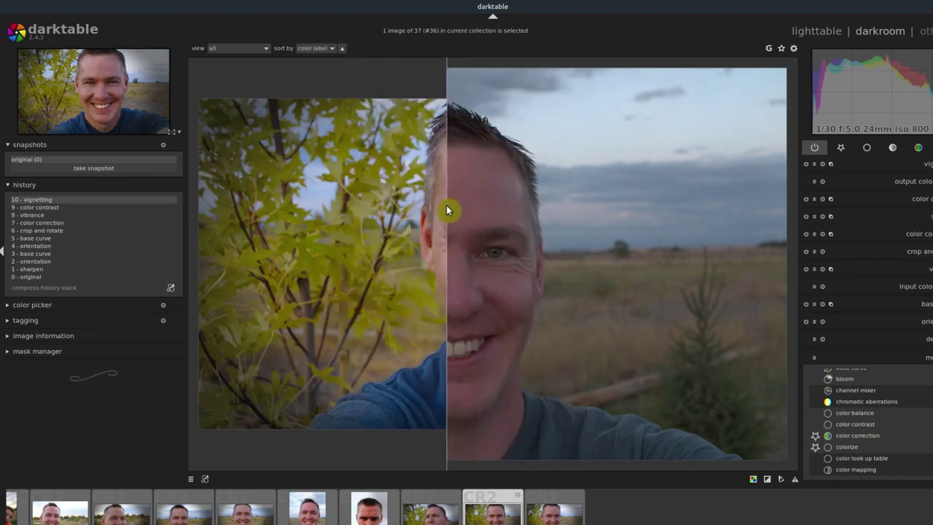
left_click(75, 162)
left_click(33, 145)
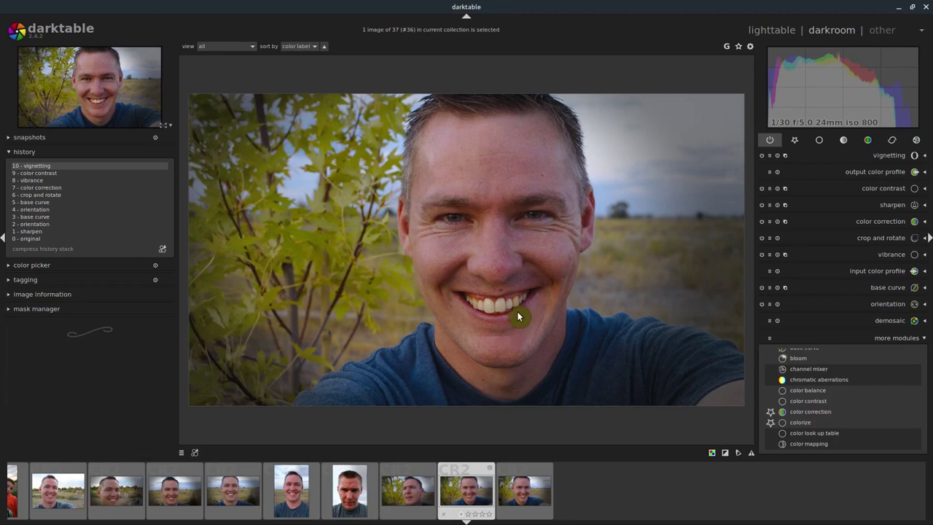
left_click(765, 31)
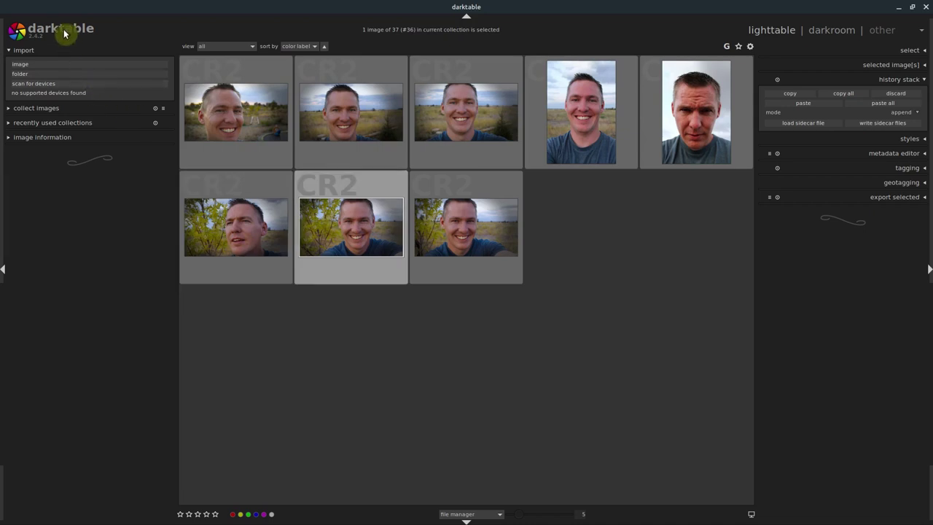
key("ctrl+shift+a")
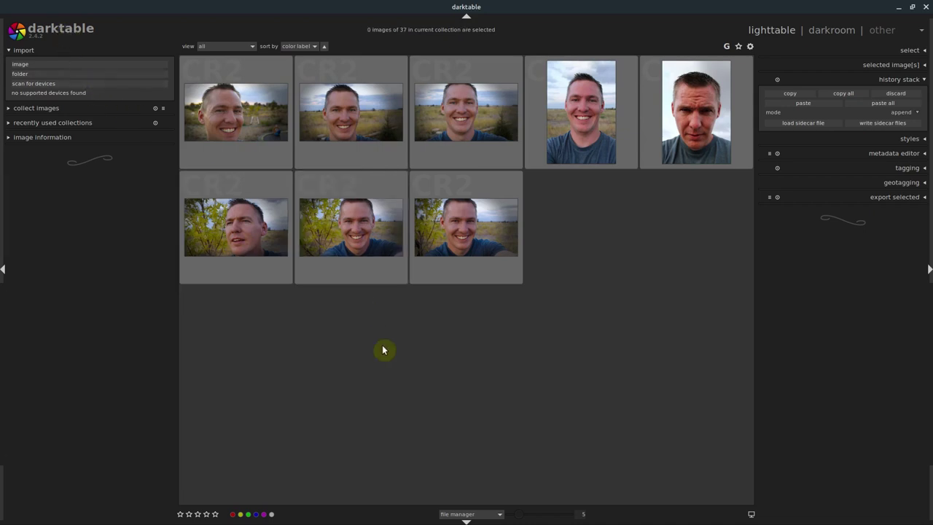